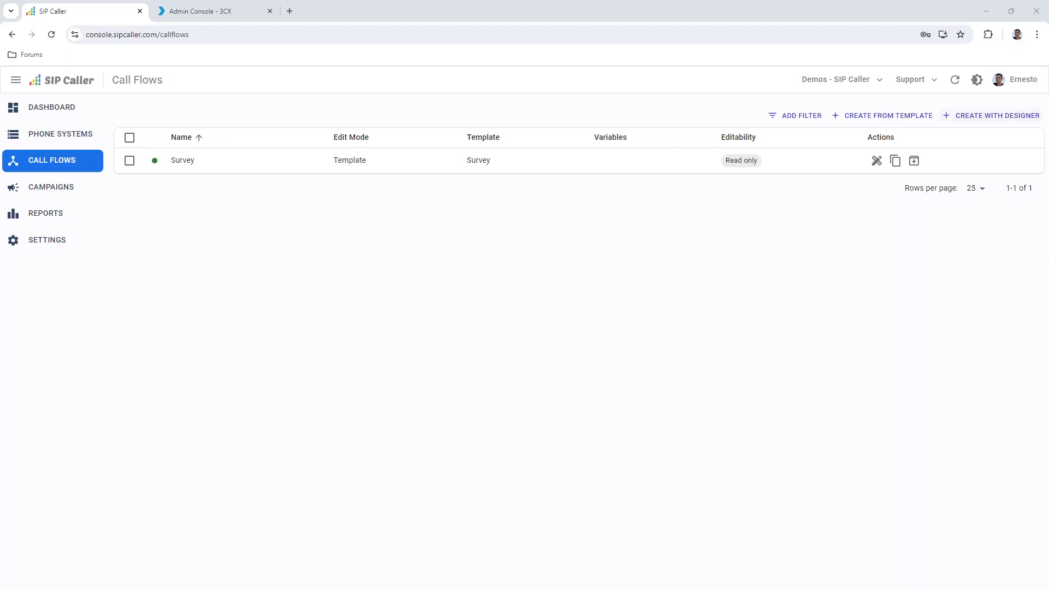
Start a new call flow from the Play Prompt template and name it "Leave voicemail"
click(888, 116)
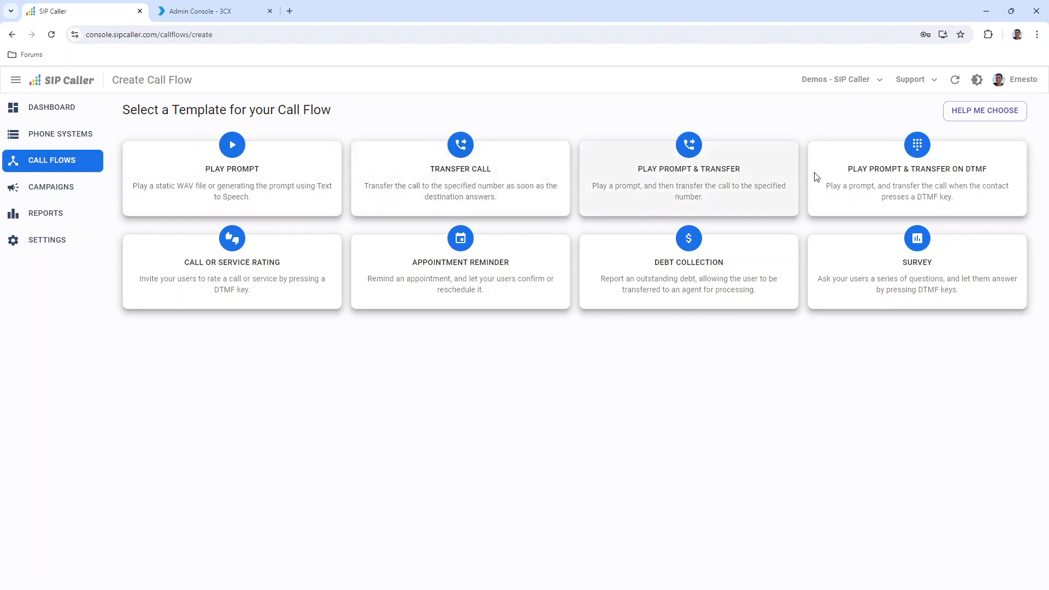
click(241, 175)
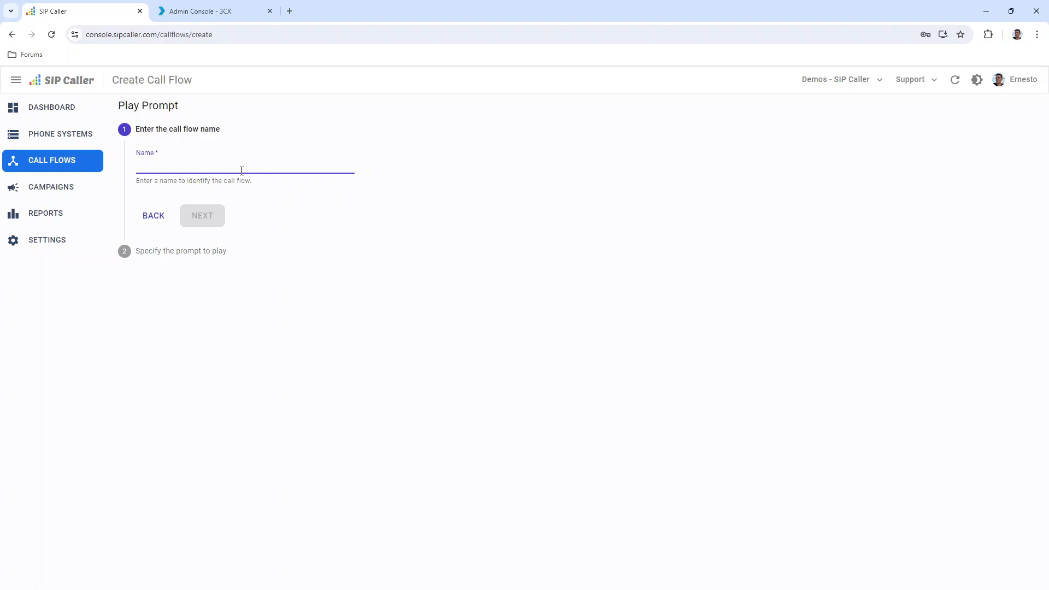
text(Leave )
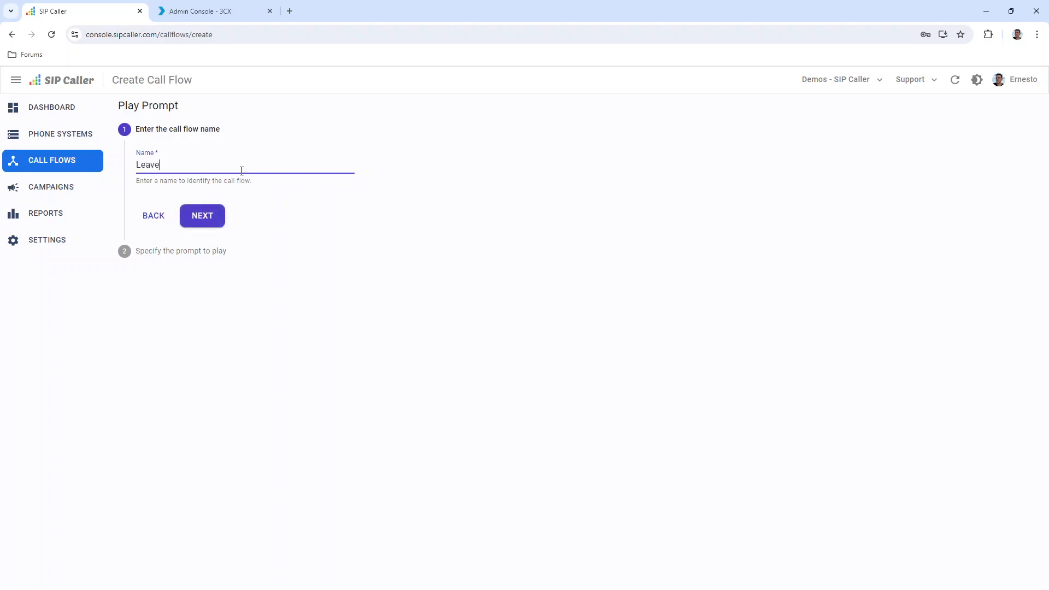
text(voicemail)
click(214, 220)
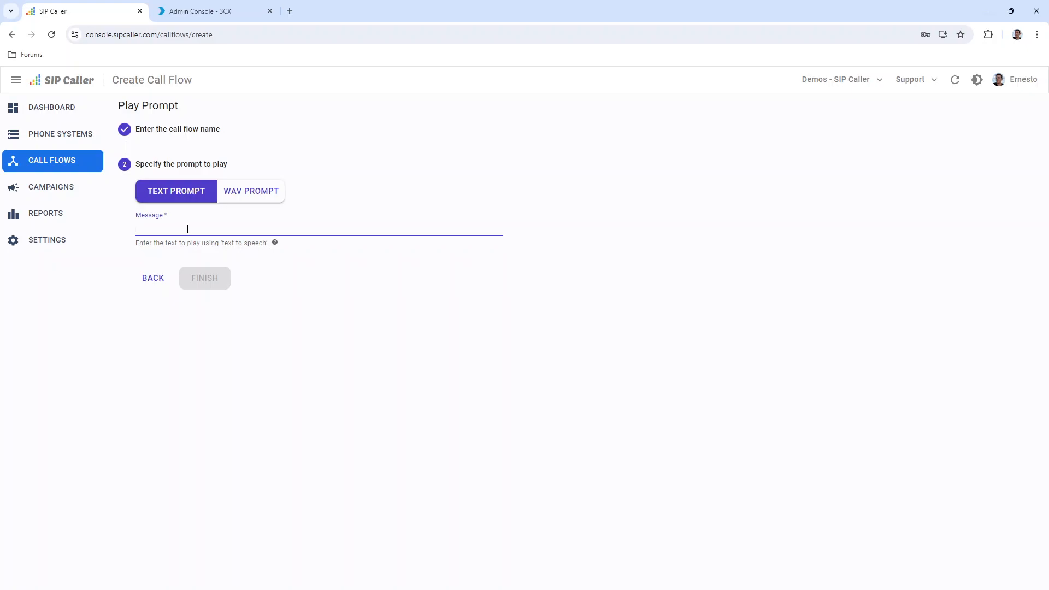
Enter the text prompt "Hello [Customer Name]. We called you but you weren't available, please call us back when you have a moment."
text(Hello )
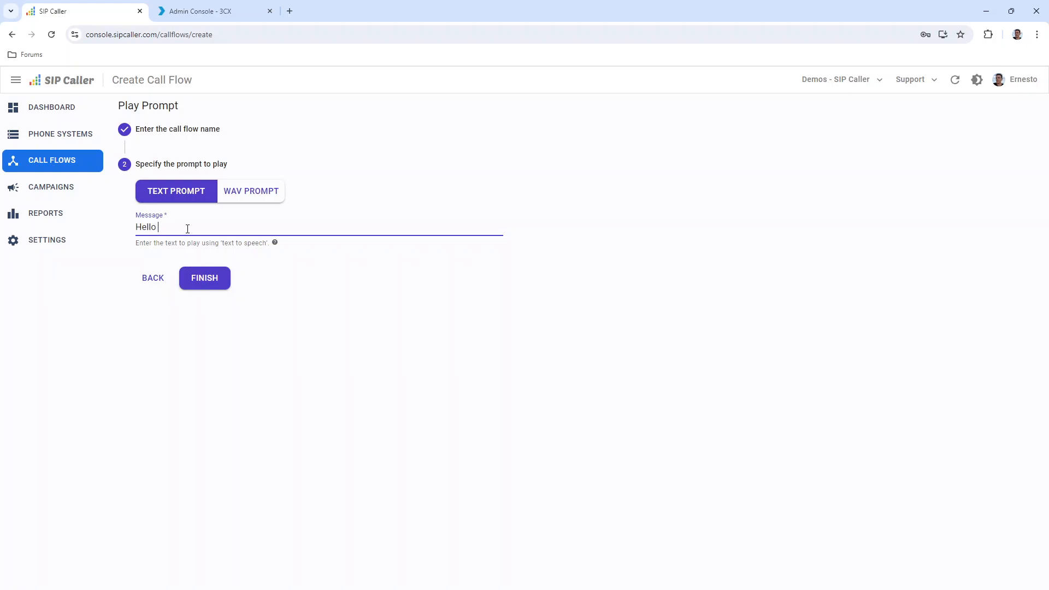
text([Customer Name]. We called you bu)
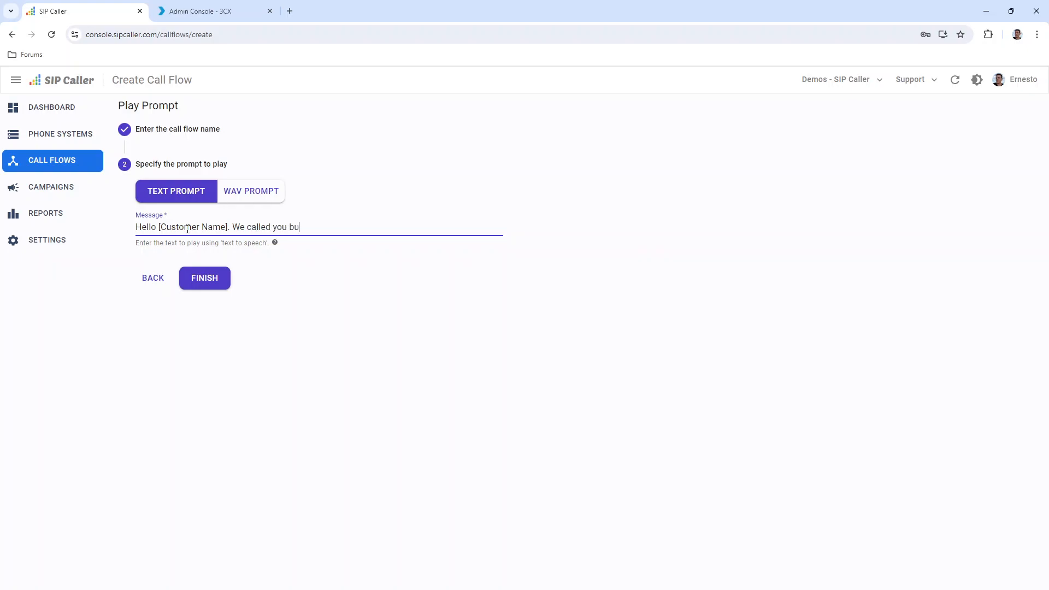
text(t you weren't available, please c)
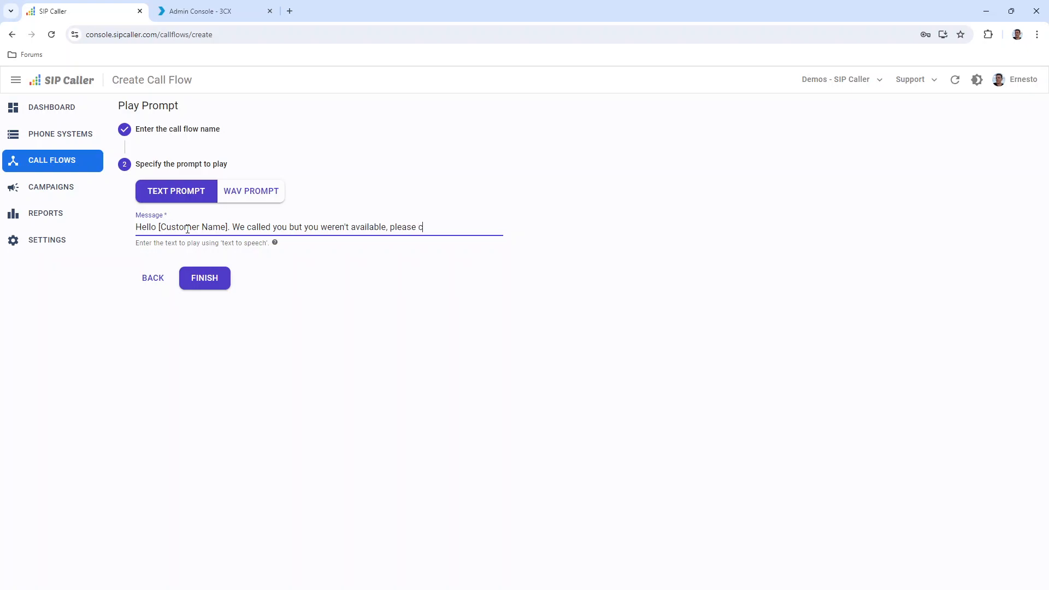
text(all us back when you have a moment.)
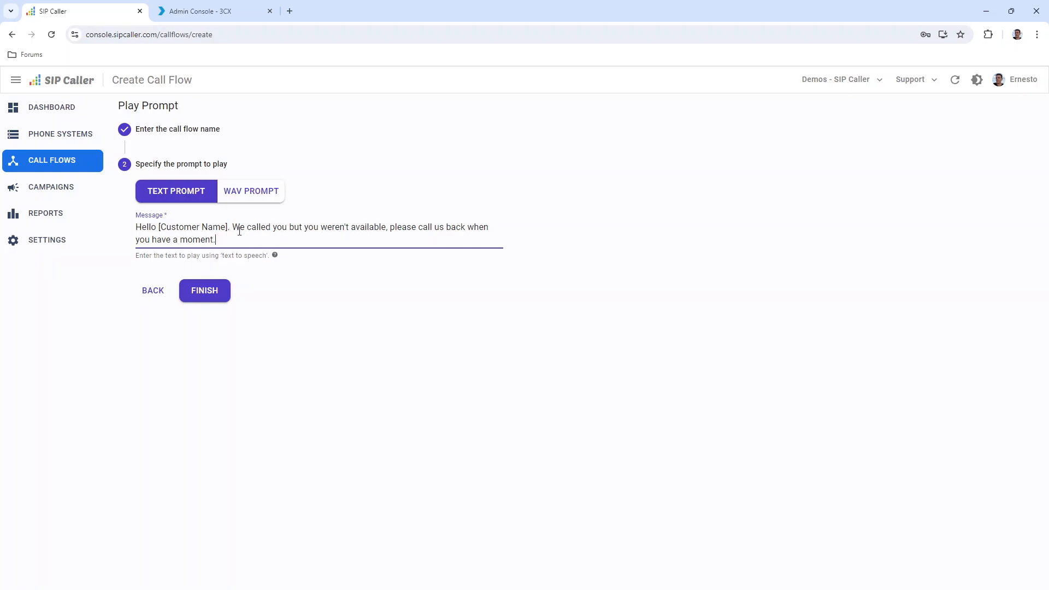
Examine the greeting and the [Customer Name] variable in the prompt message
key(ctrl+shift+Left)
key(ctrl+shift+Left)
key(ctrl+shift+Left)
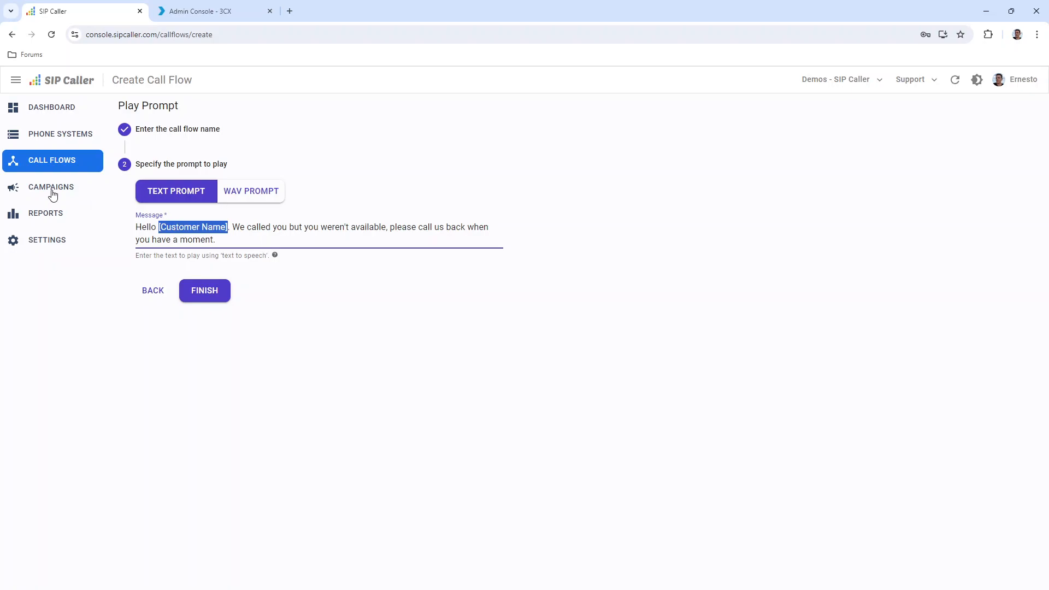
click(251, 237)
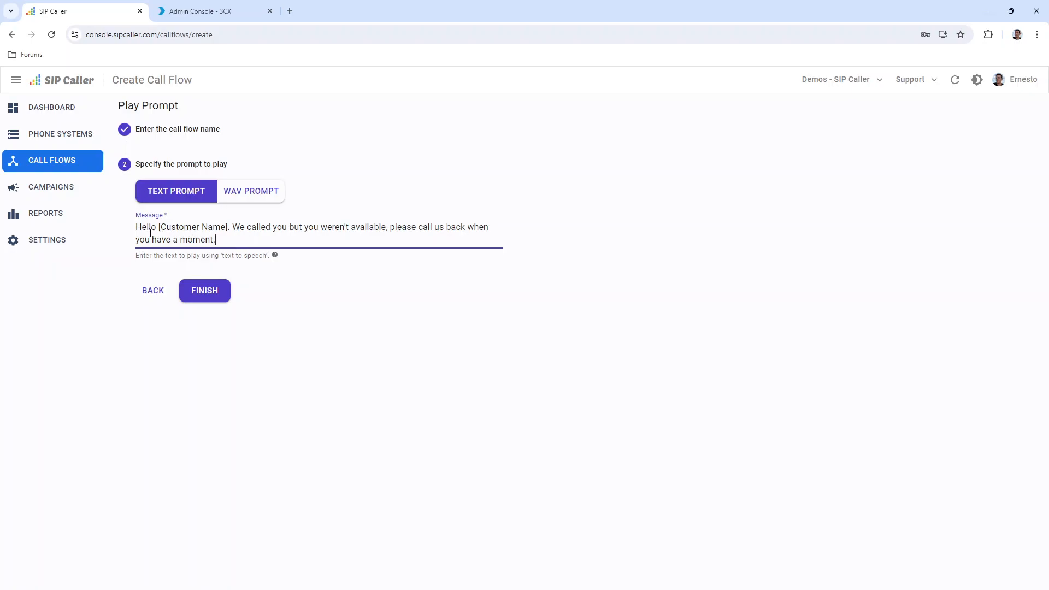
key(shift+Right)
key(shift+Right)
key(shift+Right)
key(shift+Right)
key(shift+Right)
key(shift+Right)
key(shift+Right)
key(shift+Right)
key(shift+Right)
key(shift+Right)
key(shift+Right)
key(shift+Right)
key(shift+Right)
key(shift+Right)
key(shift+Right)
key(shift+Right)
key(shift+Right)
key(shift+Right)
key(shift+Right)
key(shift+Right)
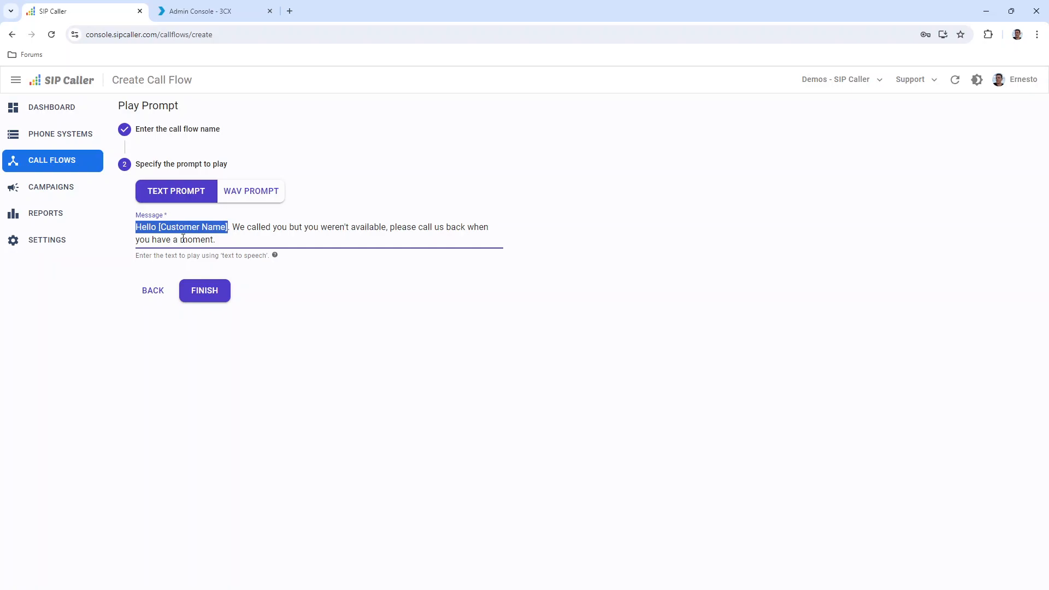
key(Left)
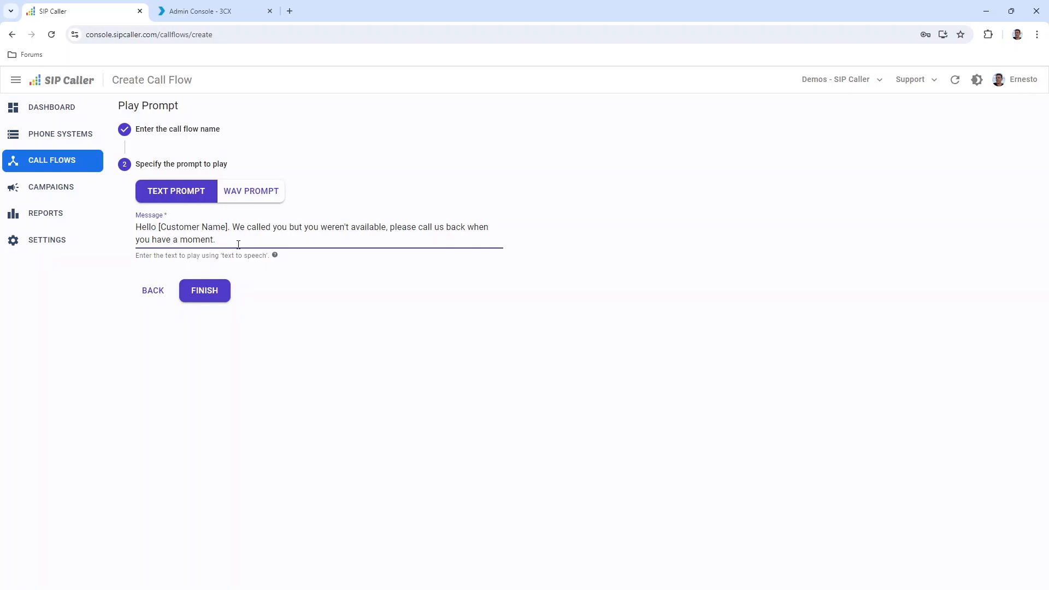
Check the WAV prompt option and the audio file format it accepts
click(254, 195)
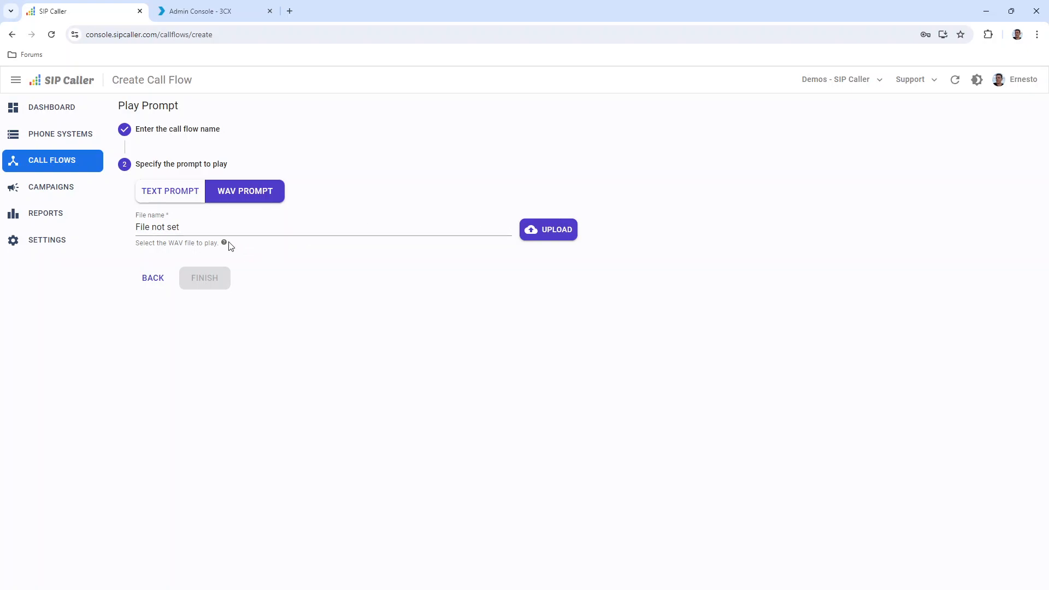
mouse_move(225, 243)
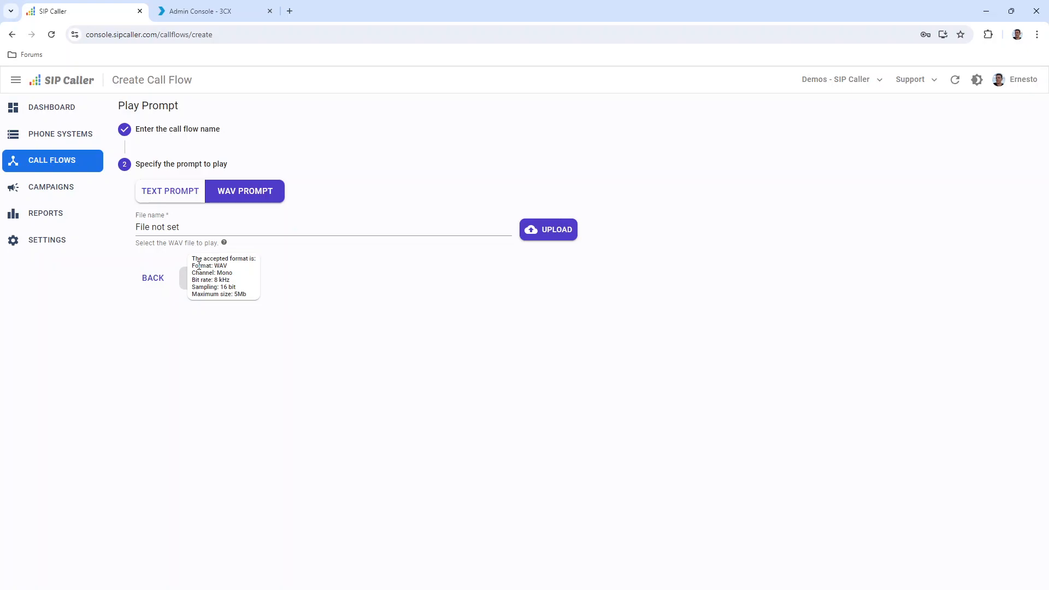
drag(195, 266, 248, 298)
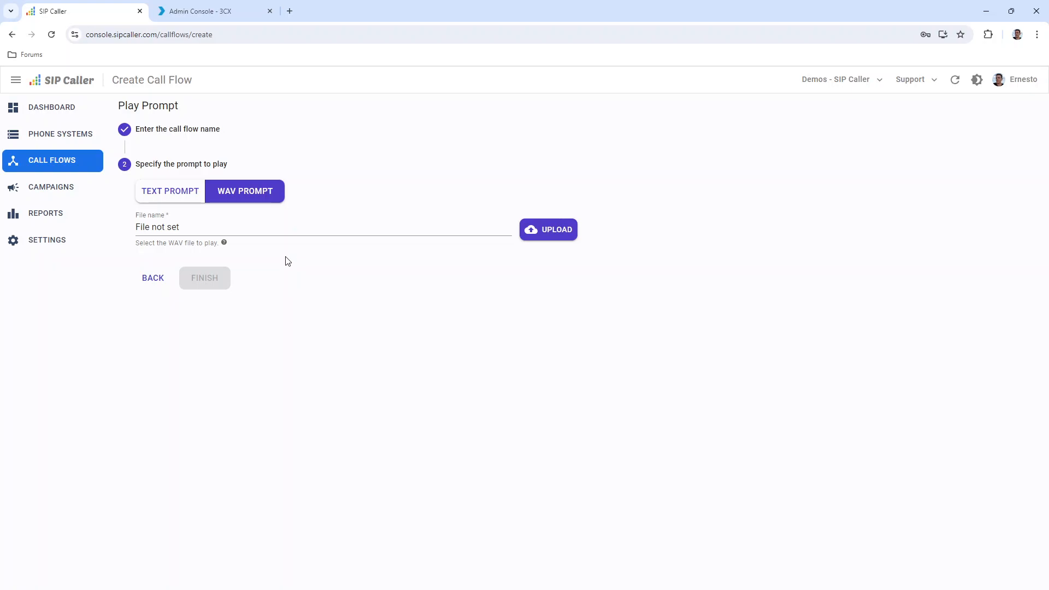
Return to the text prompt and finish creating the voicemail call flow
click(164, 193)
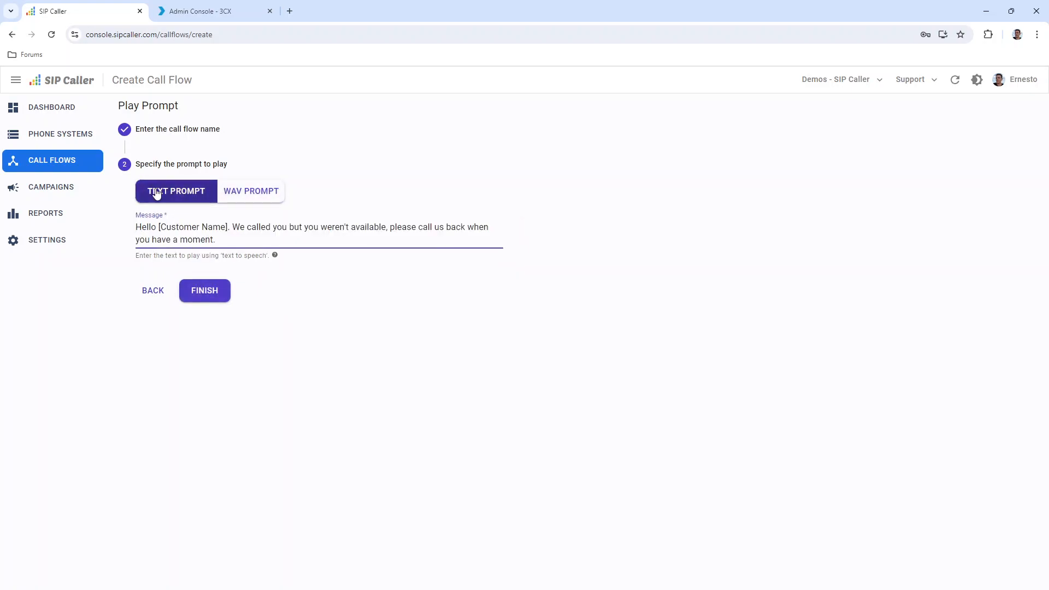
click(212, 297)
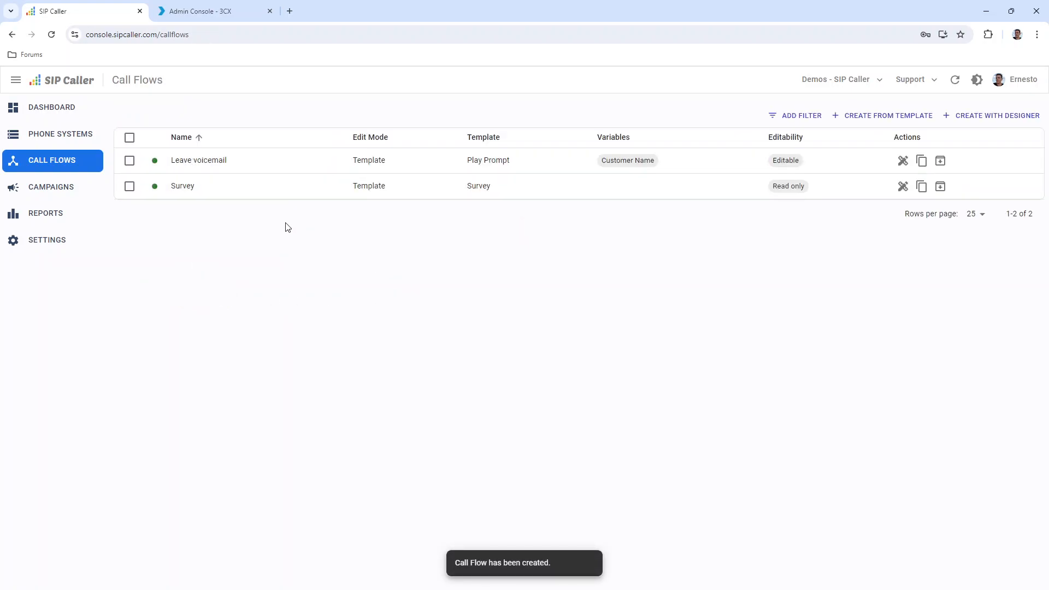
click(130, 161)
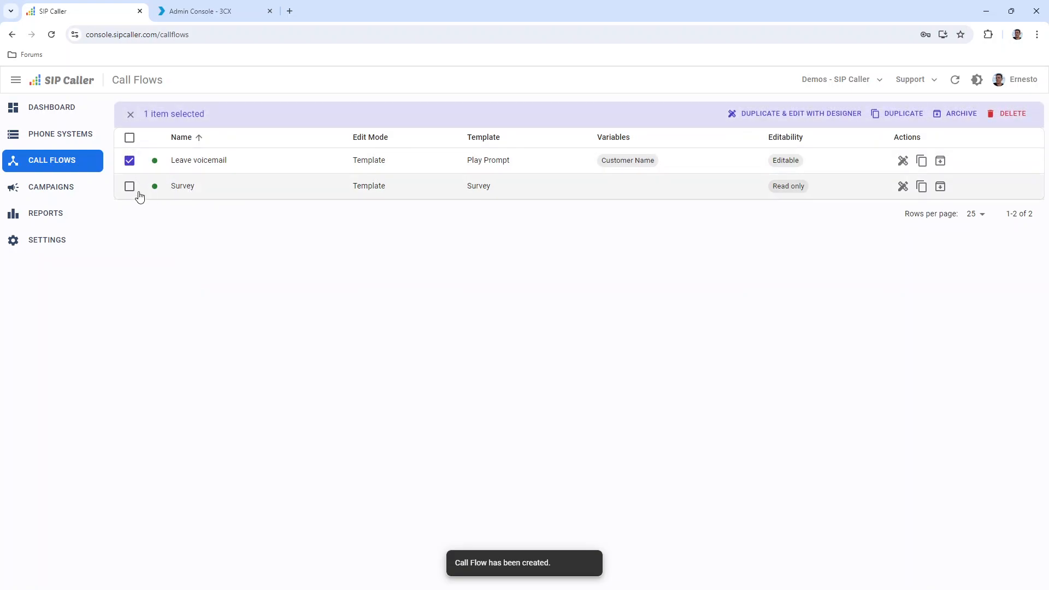
click(129, 161)
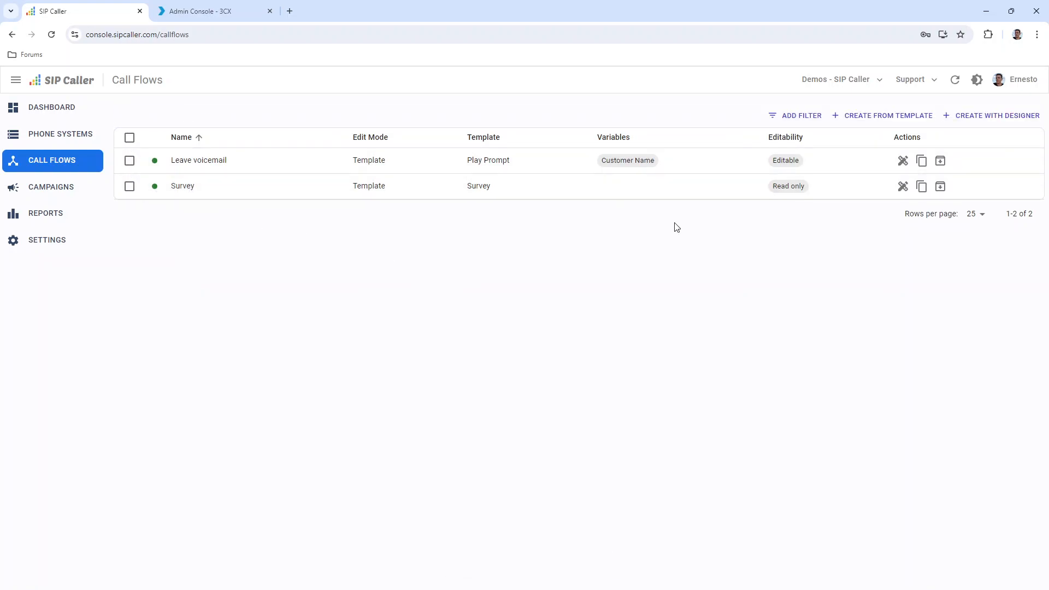
click(894, 120)
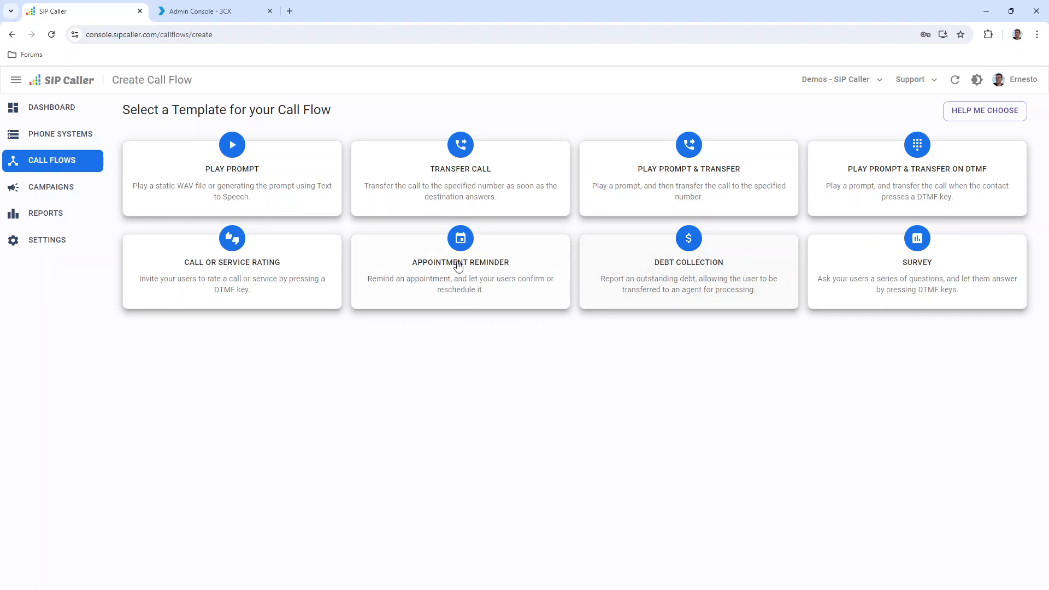
click(83, 171)
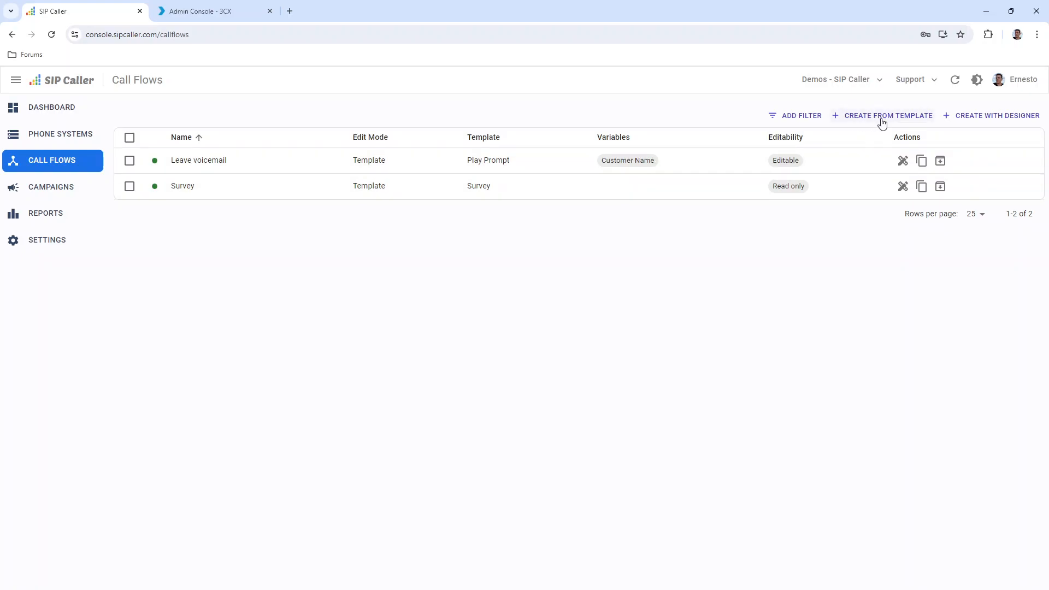
Create a call flow with the designer, name it "My personalized call flow" and add a DTMF Input component
click(997, 117)
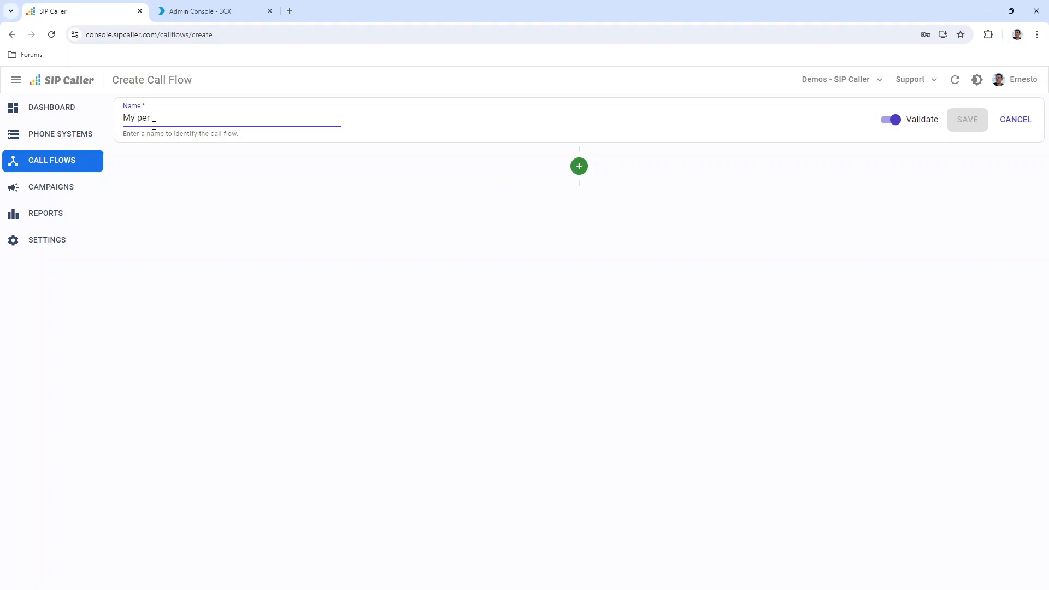
text(My personalized call flow)
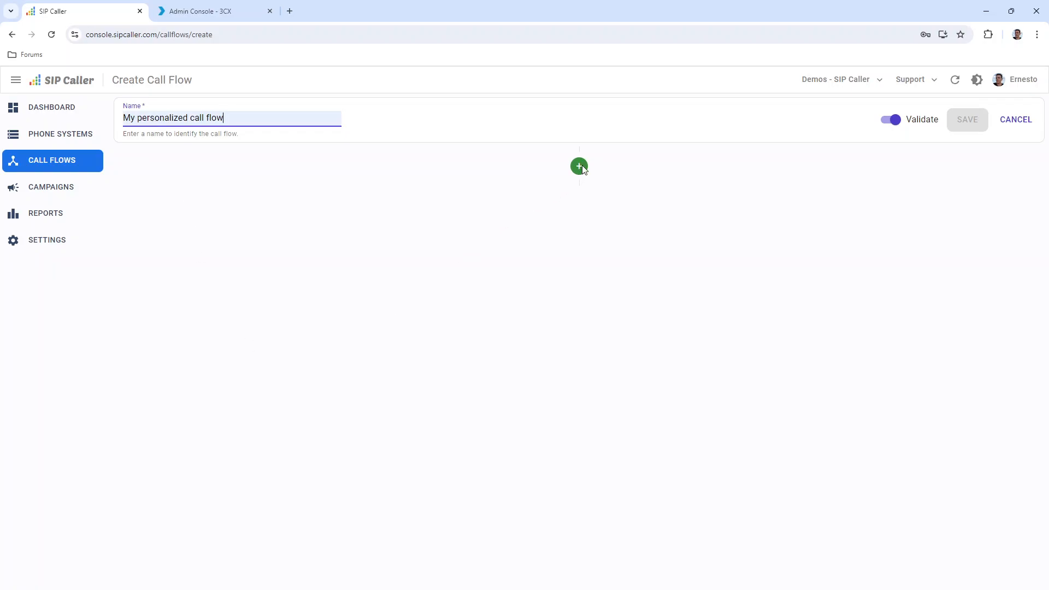
click(581, 166)
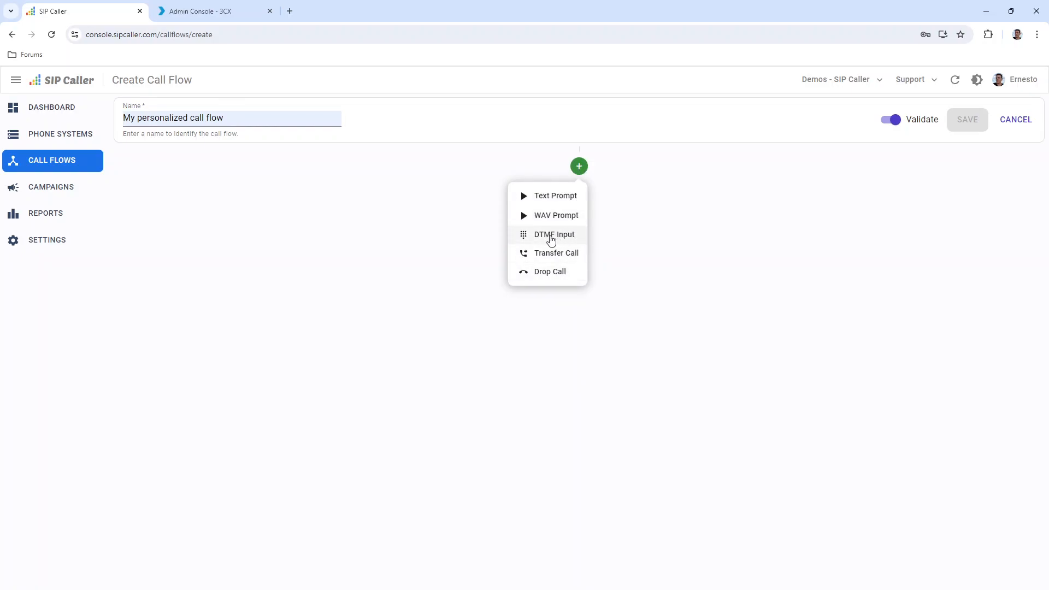
click(551, 240)
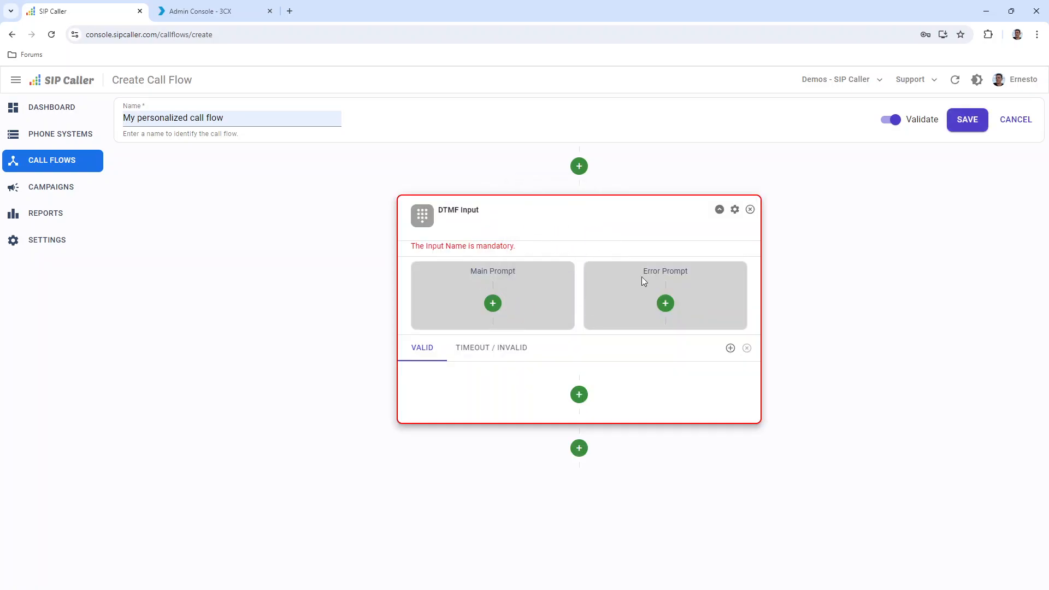
Configure the DTMF Input to accept only digits 1, 2 and 3, name the input "Main Menu" and save its settings
click(735, 211)
click(381, 349)
click(389, 372)
click(432, 371)
click(481, 371)
click(531, 371)
click(580, 350)
click(631, 349)
click(442, 416)
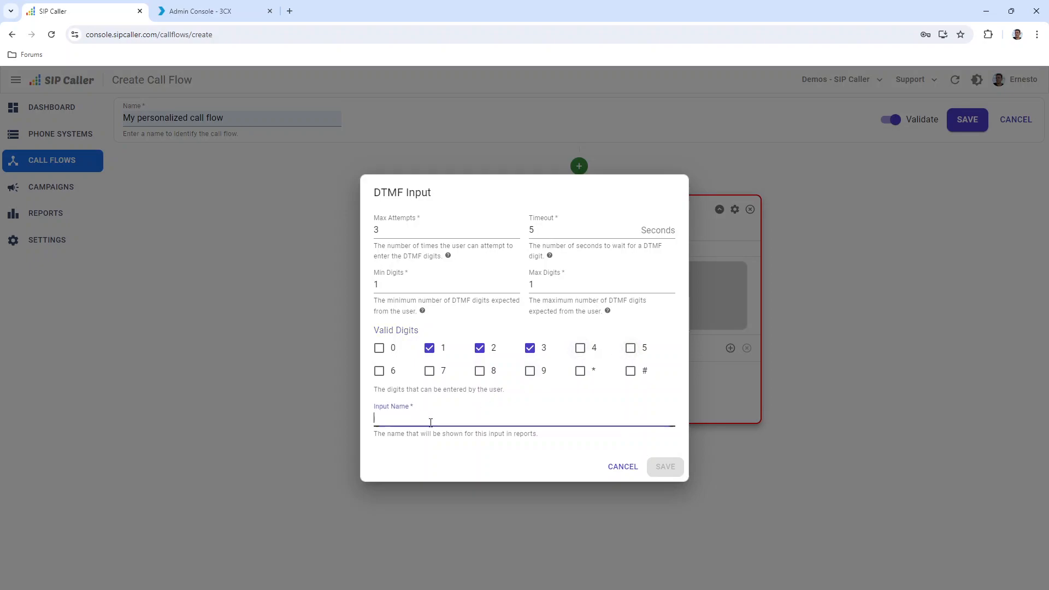
text(Main Menu)
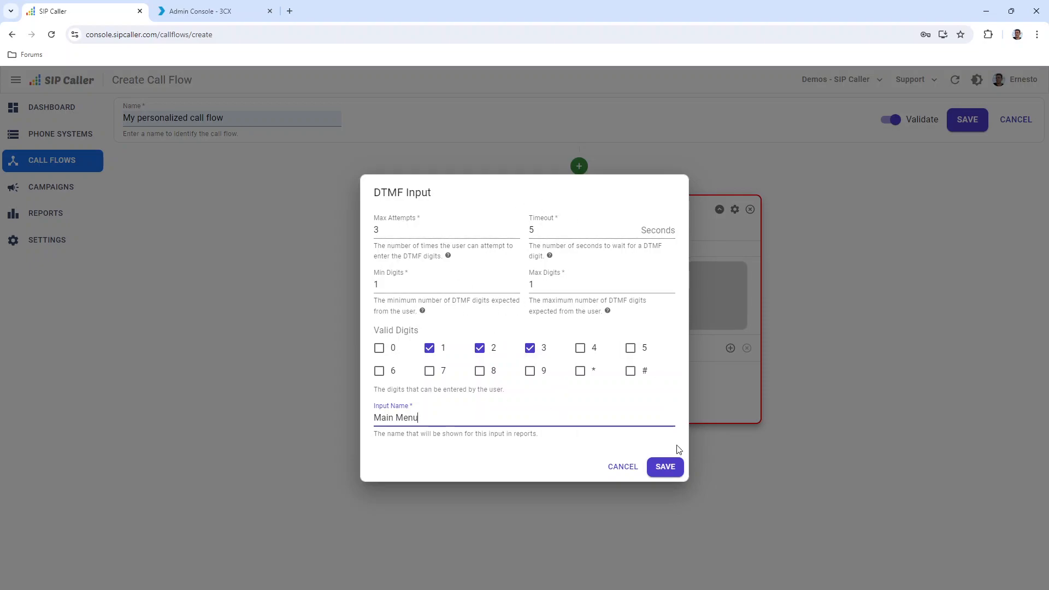
click(665, 466)
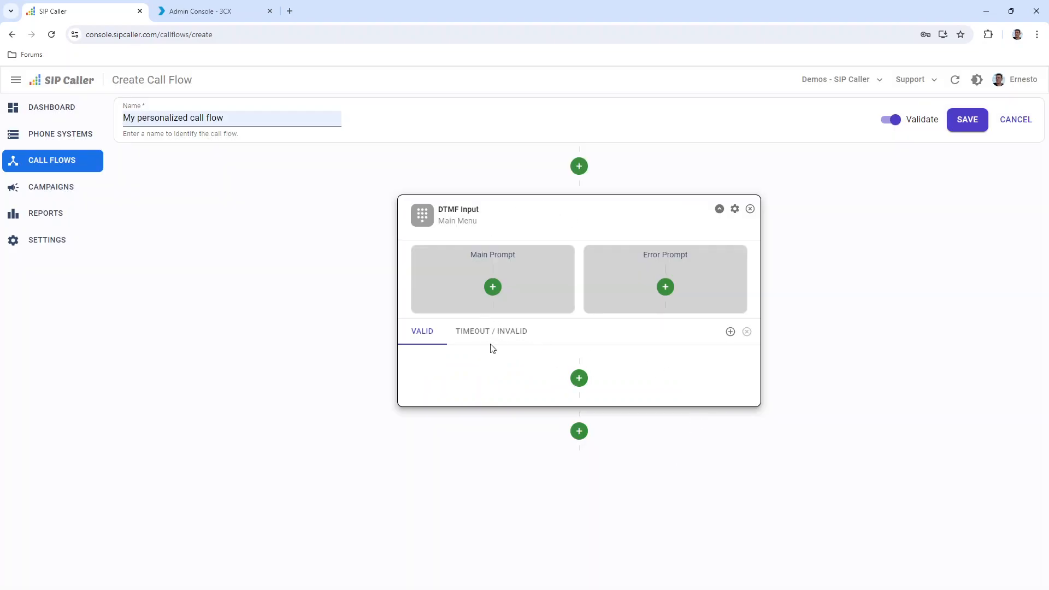
Add a Text Prompt to both the Main Prompt and the Error Prompt of the Main Menu input
click(493, 287)
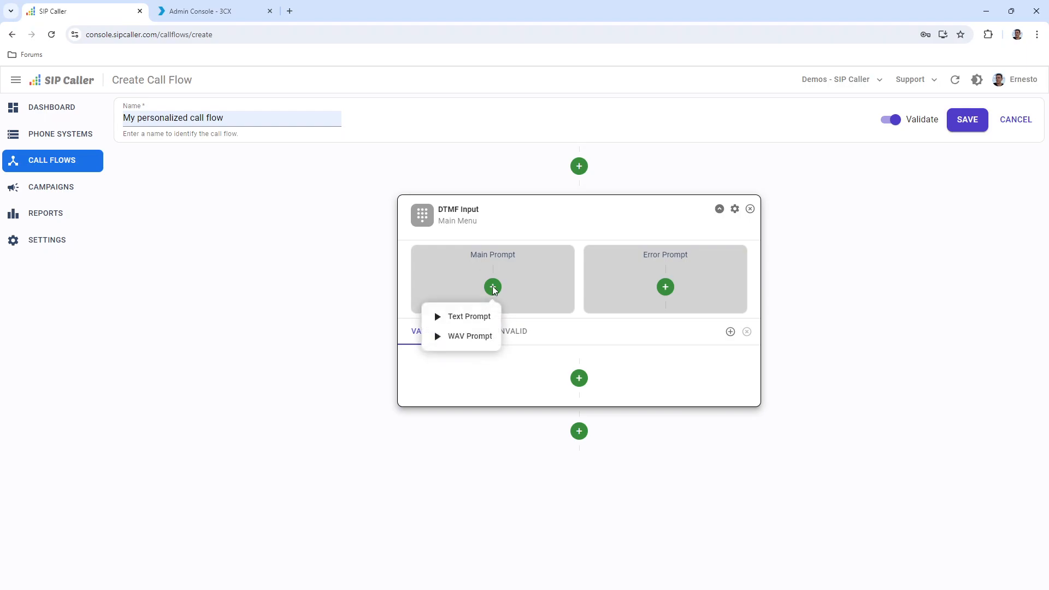
click(475, 321)
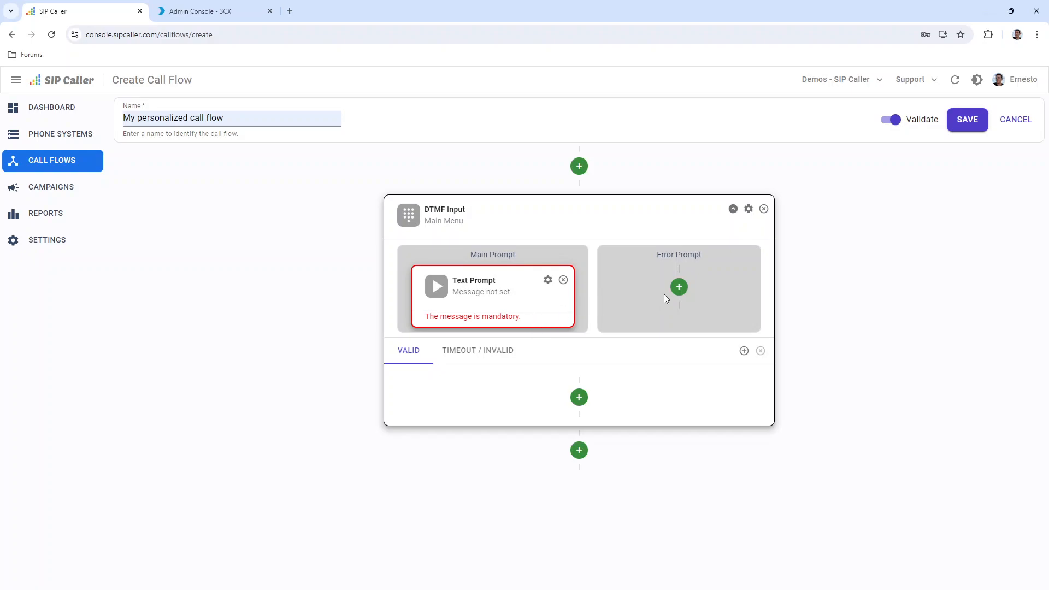
click(680, 286)
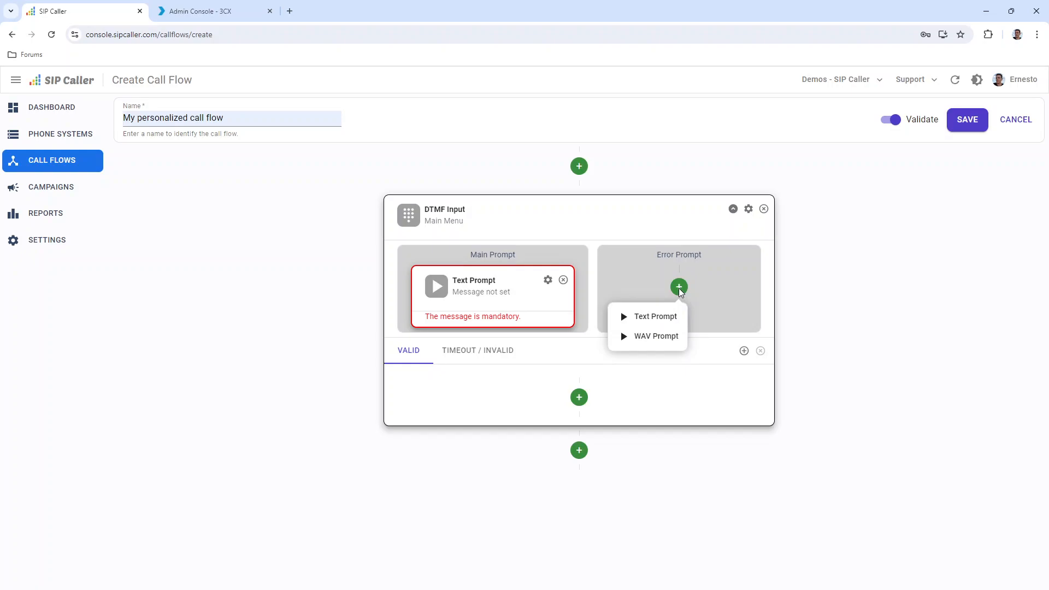
click(659, 316)
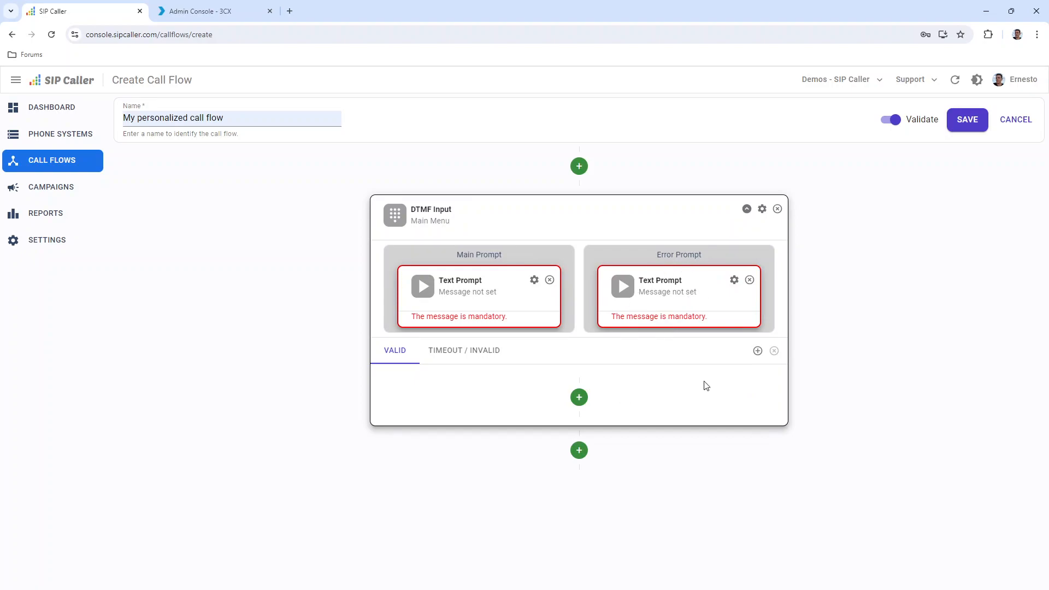
Add an output matching digit 1 to the Main Menu input and place a Text Prompt in it
click(758, 352)
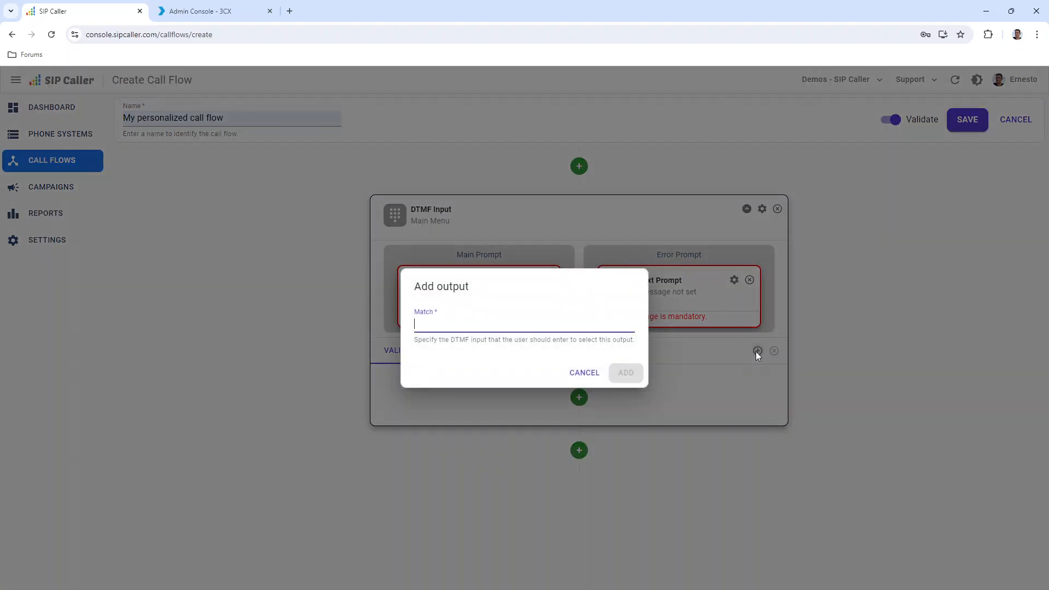
text(1)
click(626, 373)
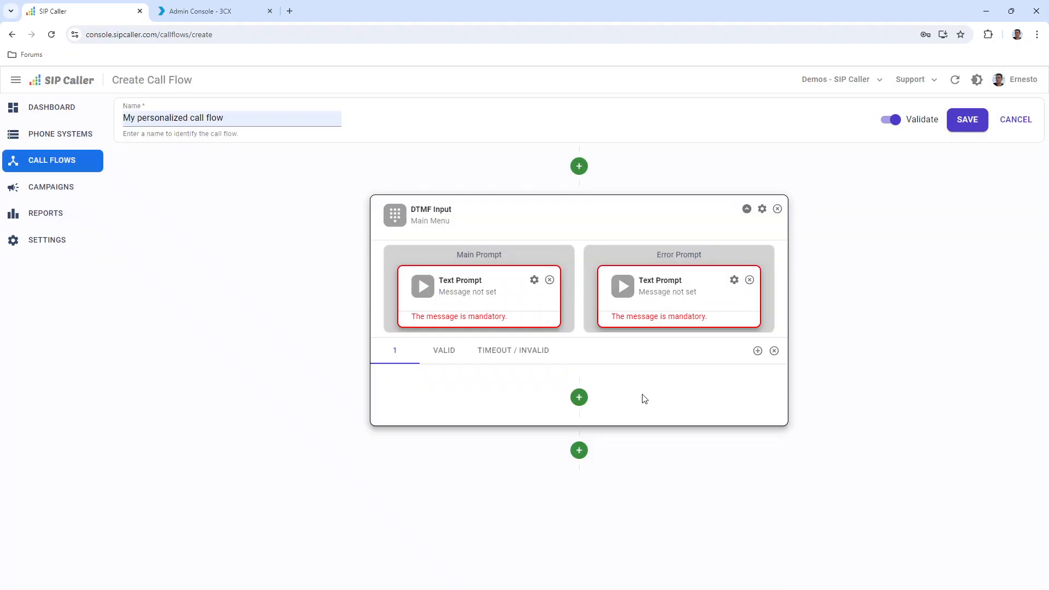
click(579, 397)
click(563, 429)
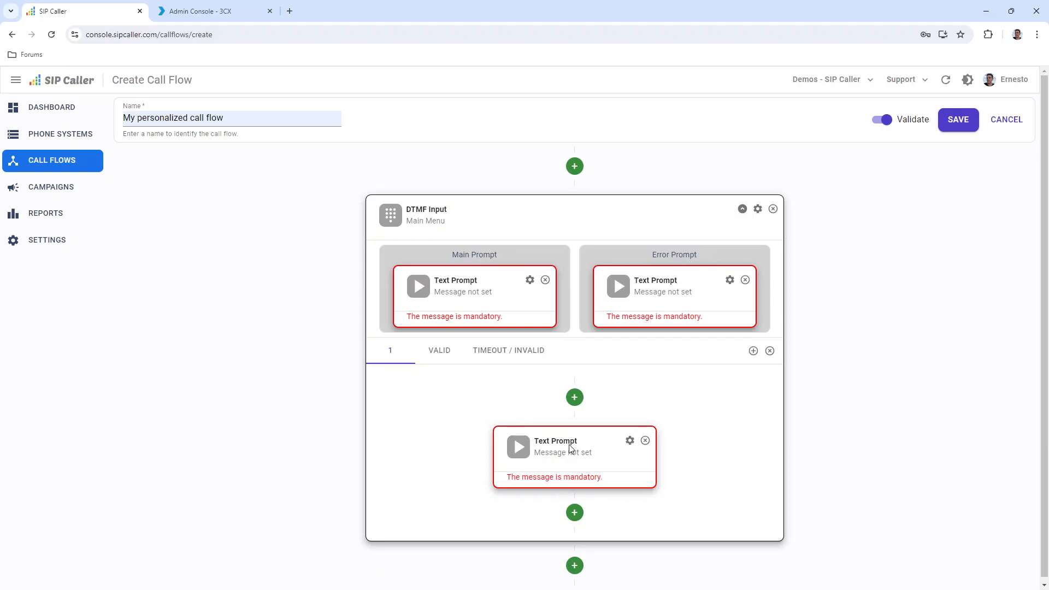
Add an output matching digit 2 to the Main Menu input and place a Transfer Call component in it
click(754, 351)
text(2)
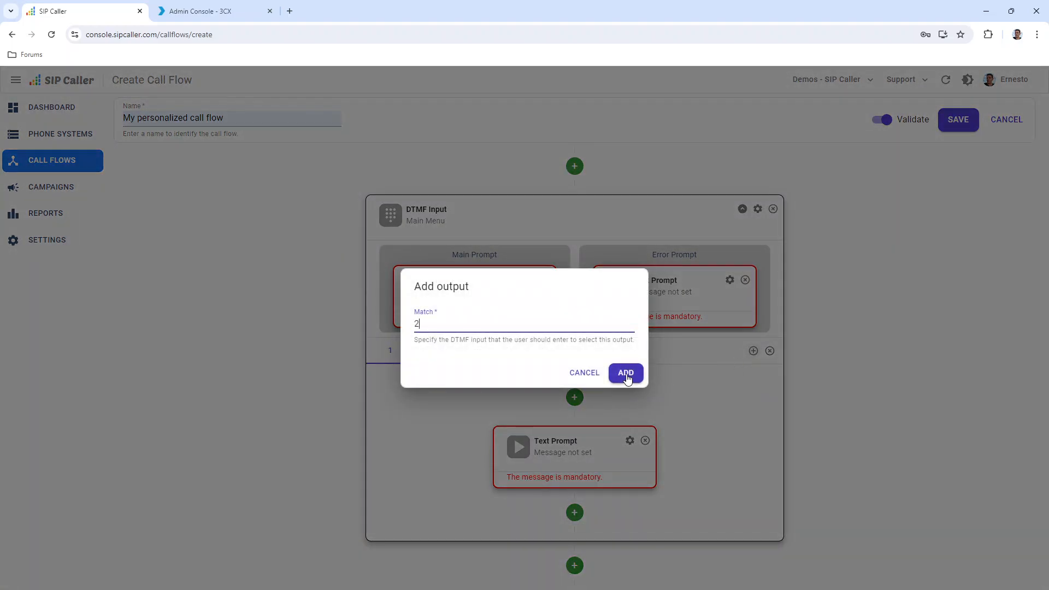
click(629, 376)
click(579, 398)
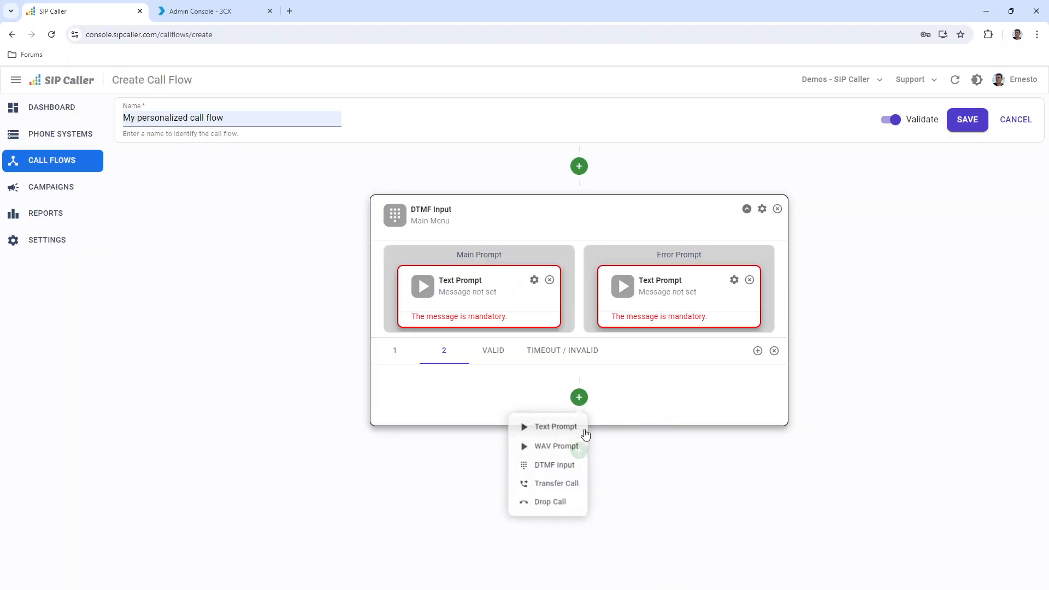
click(558, 484)
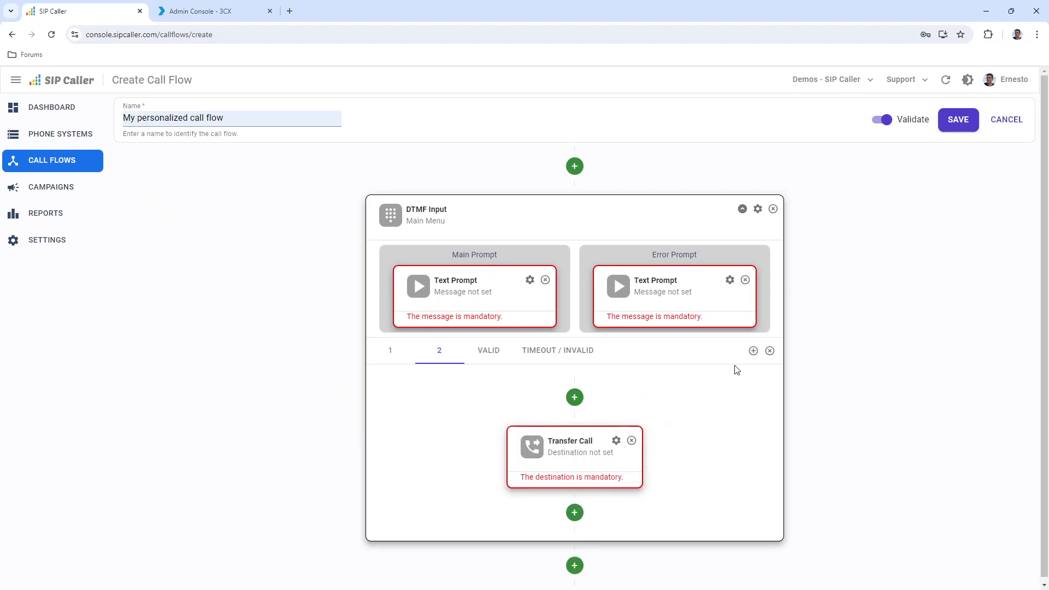
Add an output matching digit 3 to the Main Menu input and place a nested DTMF Input component in it
click(754, 352)
text(3)
click(640, 375)
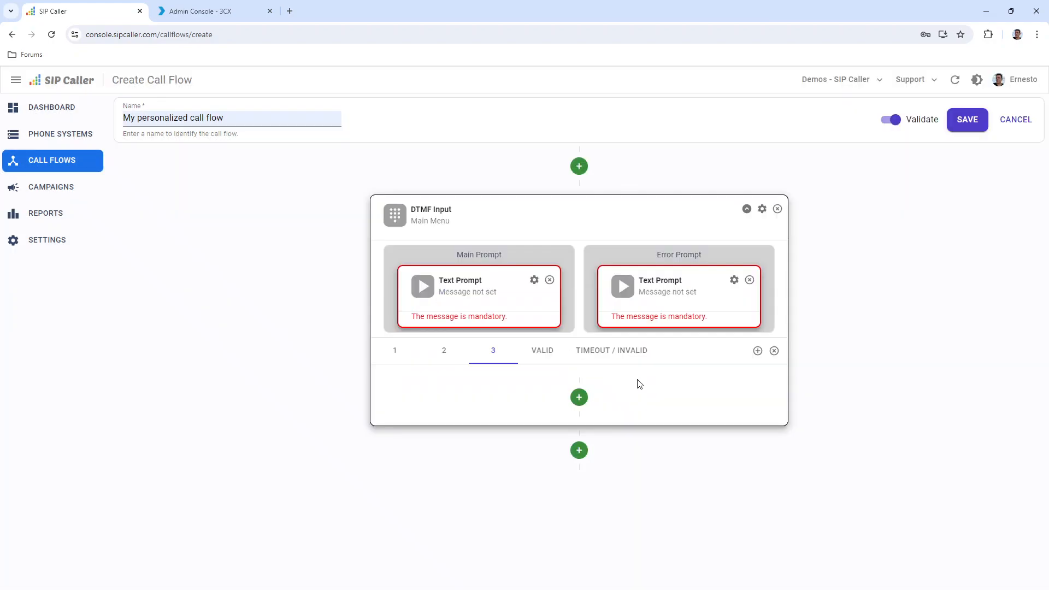
click(582, 401)
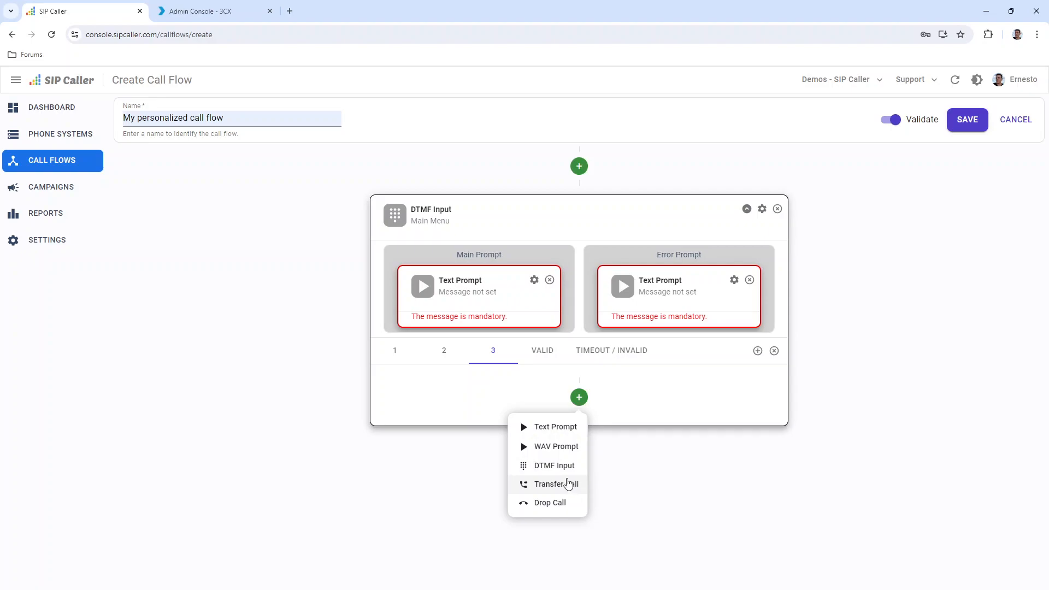
click(566, 467)
Review the components placed under outputs 1, 2 and 3 of the Main Menu input
scroll(574, 438, down, 3)
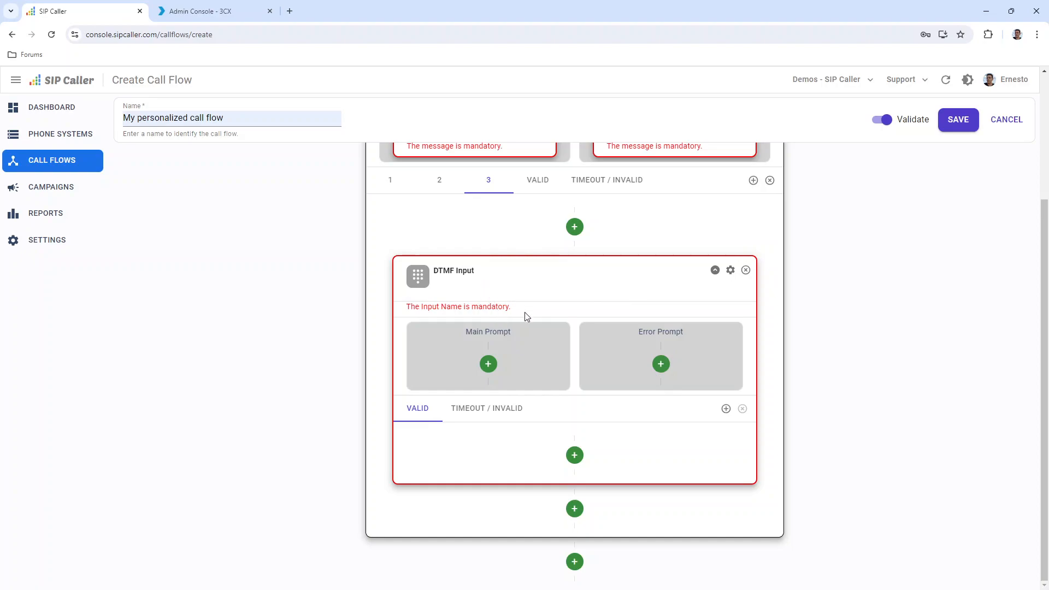
scroll(527, 317, up, 2)
click(394, 293)
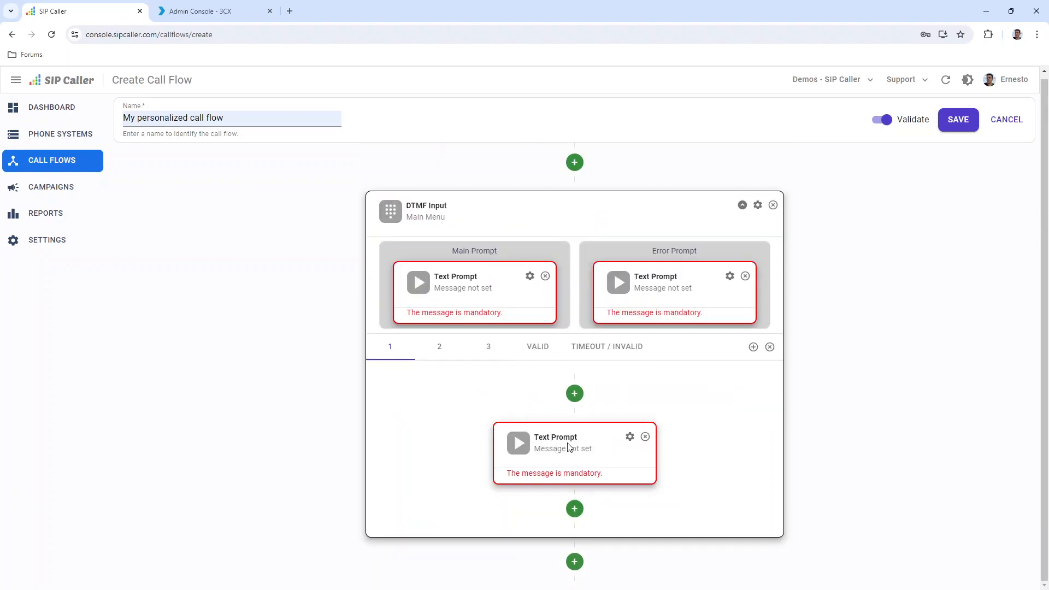
click(435, 349)
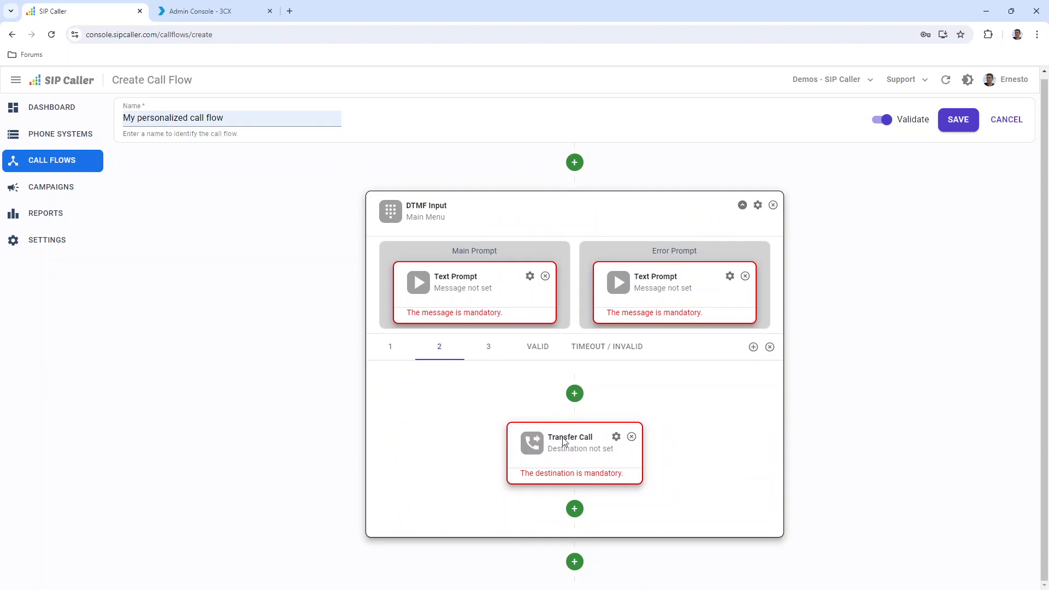
click(489, 349)
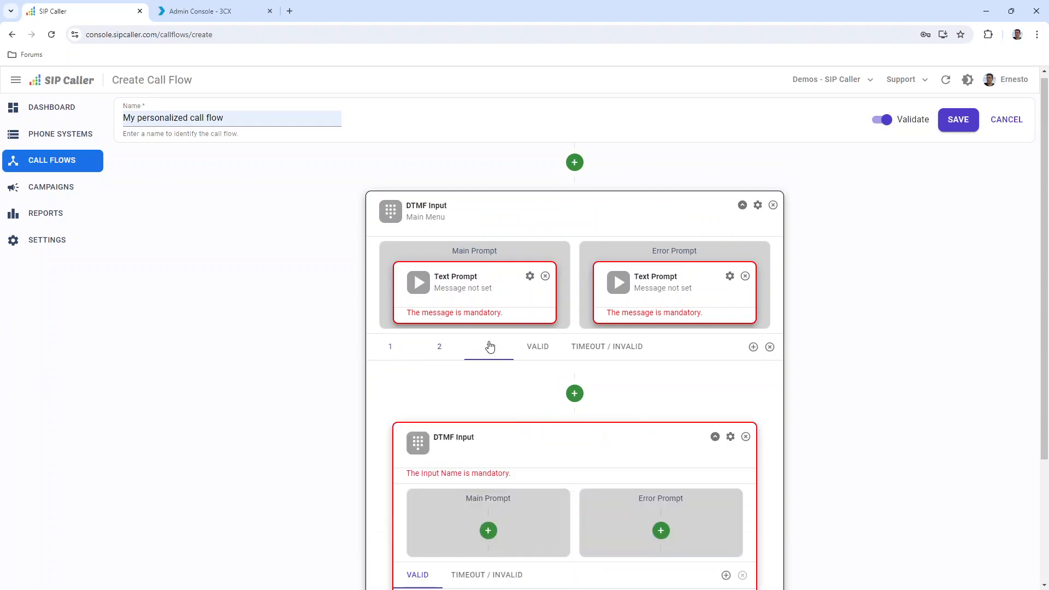
scroll(581, 462, down, 3)
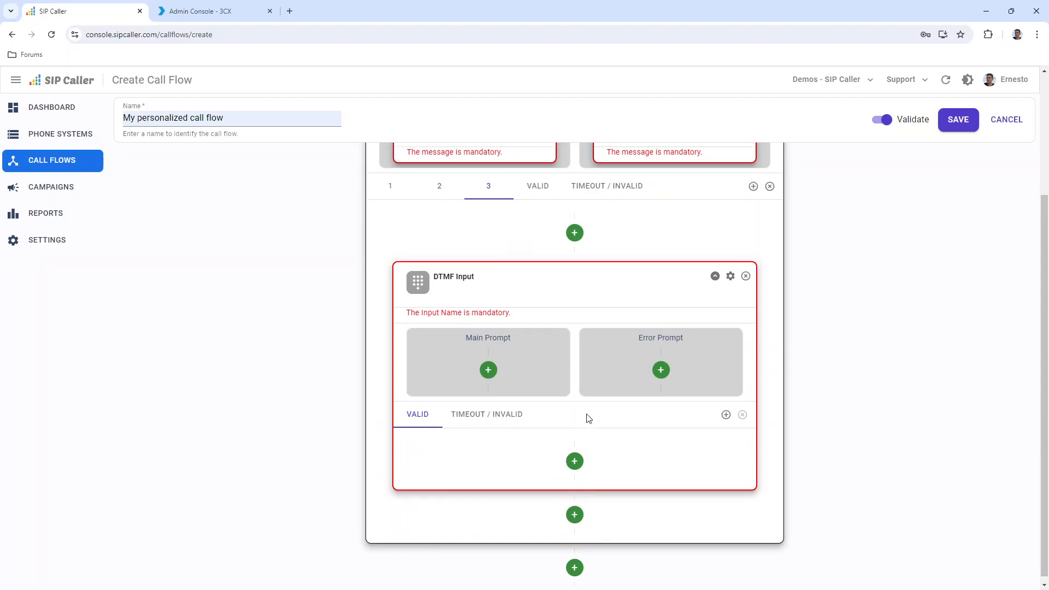
scroll(590, 419, up, 3)
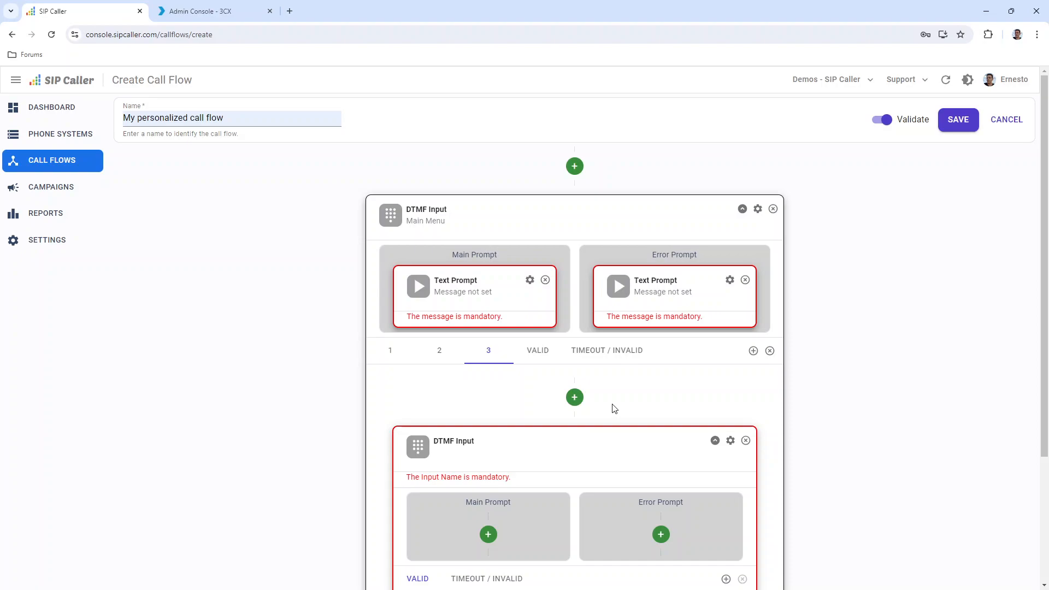
Leave the designer without saving, view the available call flow templates and return to the call flows list
click(47, 162)
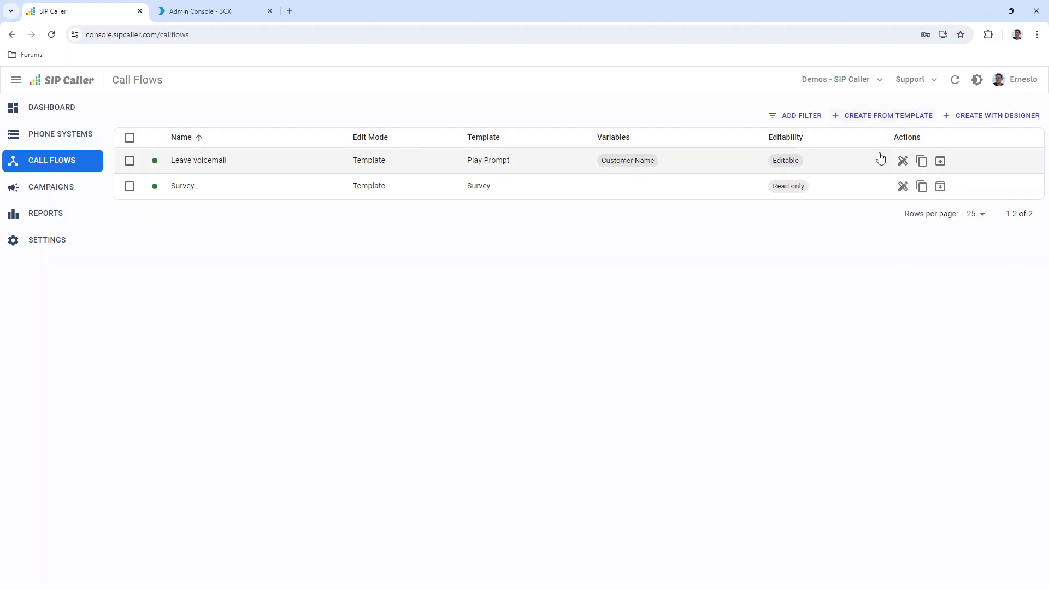
click(881, 121)
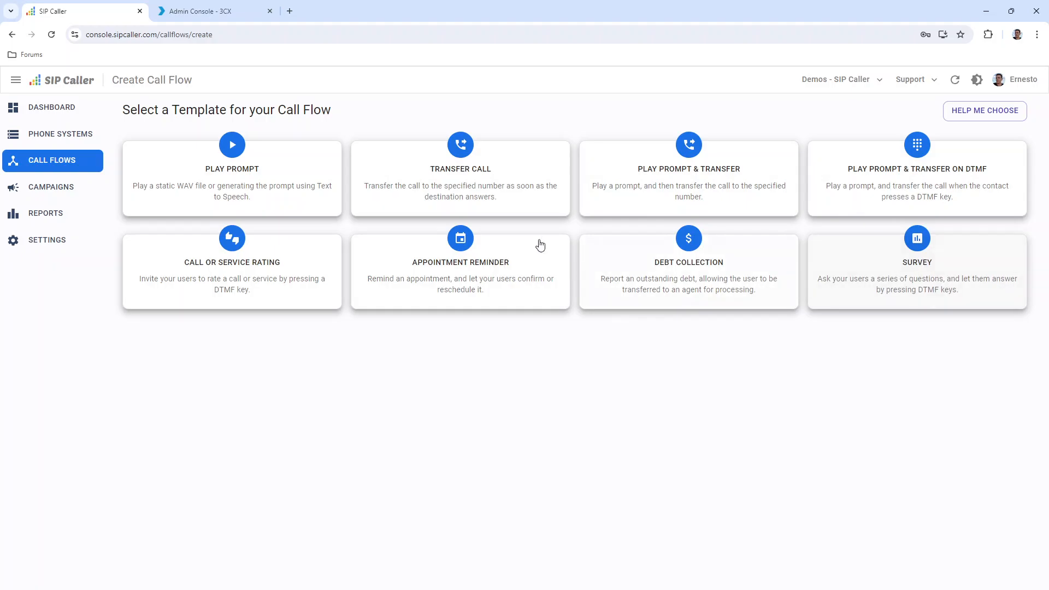
click(71, 165)
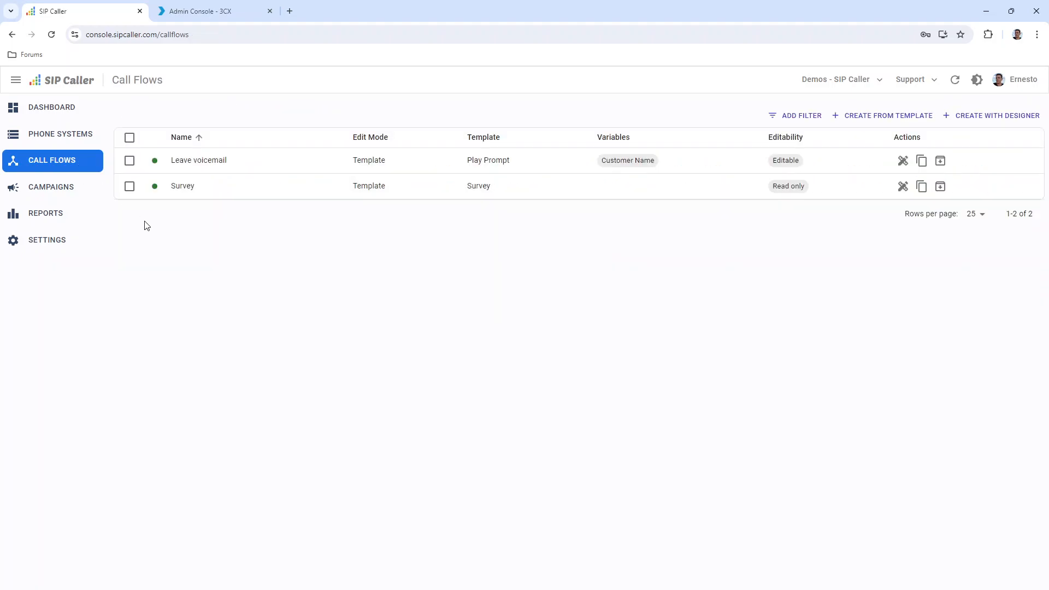
Duplicate the Survey call flow for editing with the designer and look over its prompts and questions
click(130, 187)
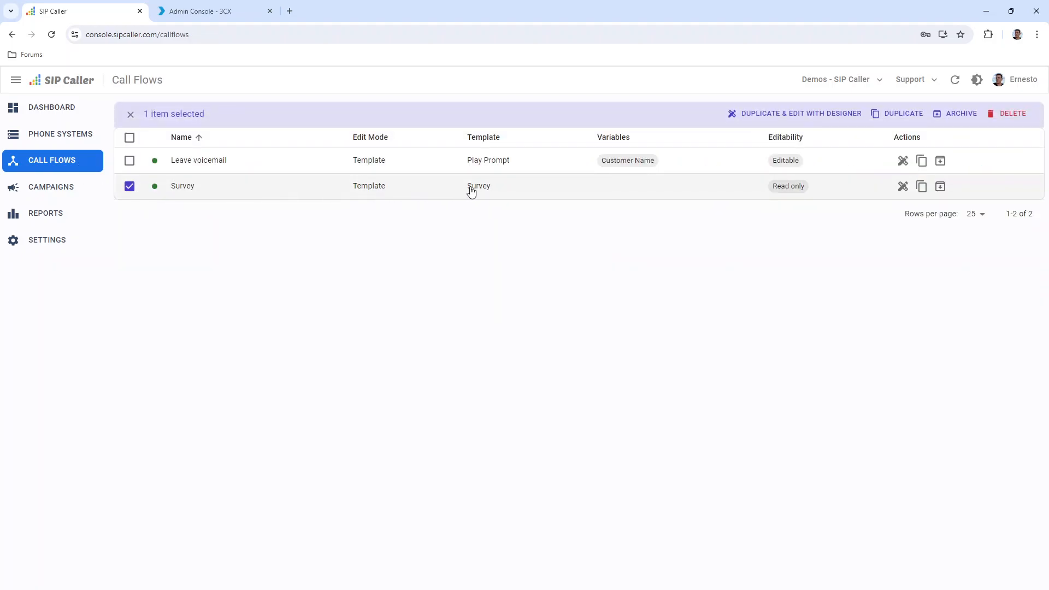
click(140, 186)
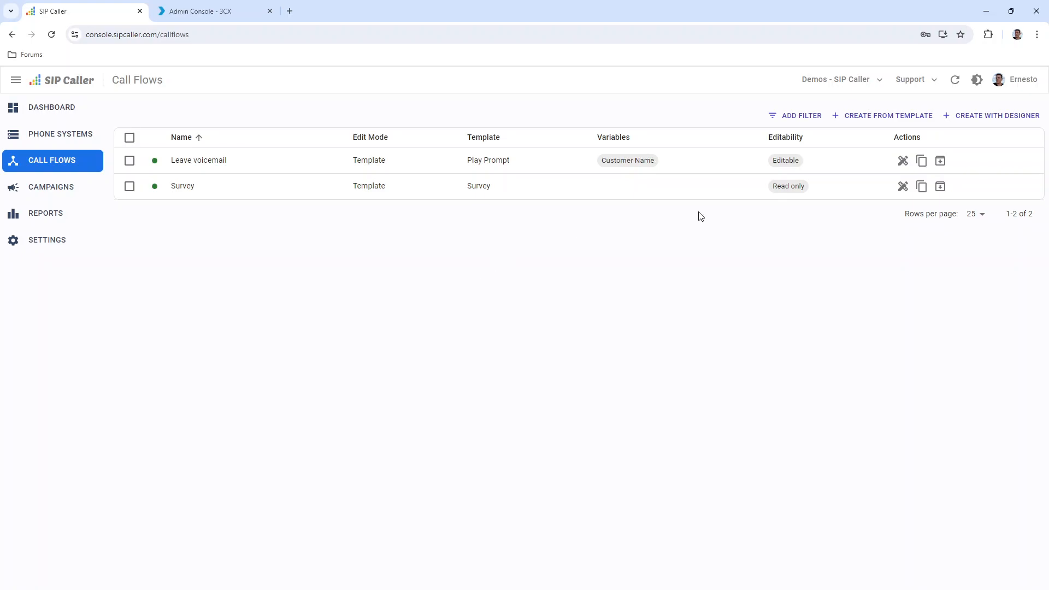
click(130, 187)
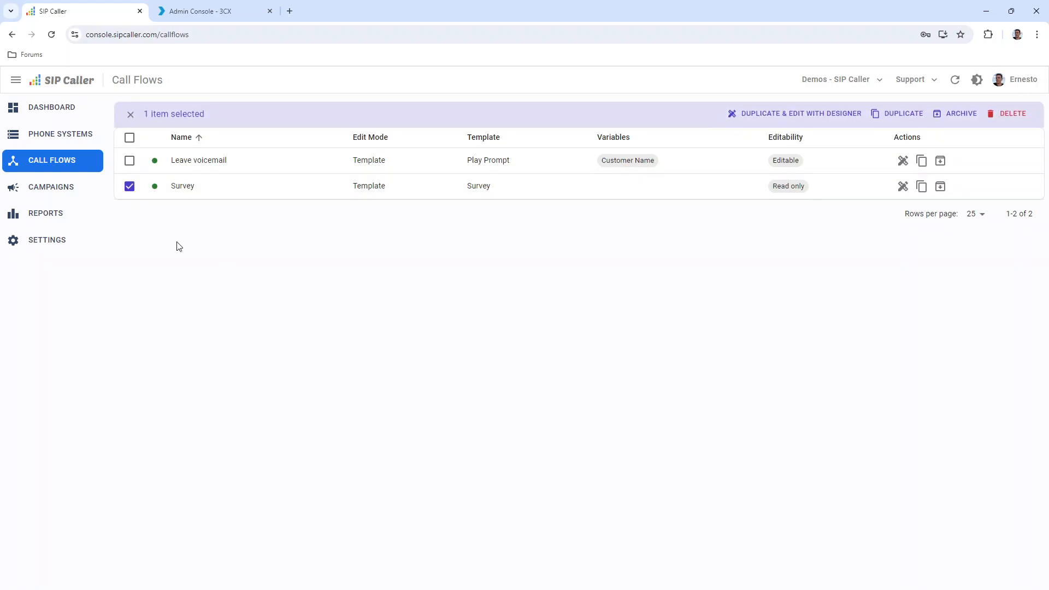
click(792, 117)
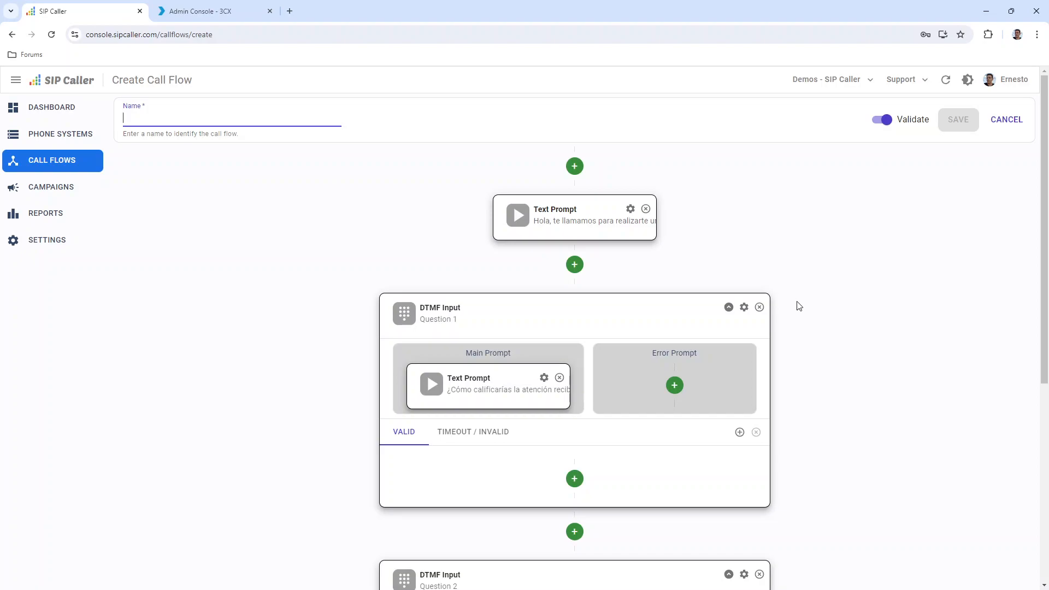
scroll(814, 274, down, 5)
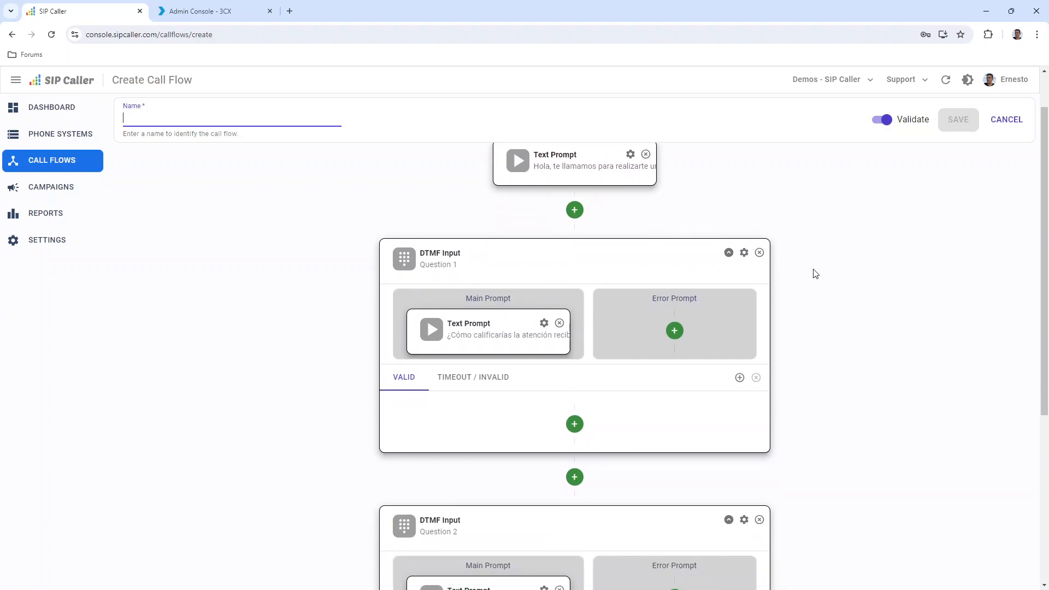
scroll(813, 344, up, 5)
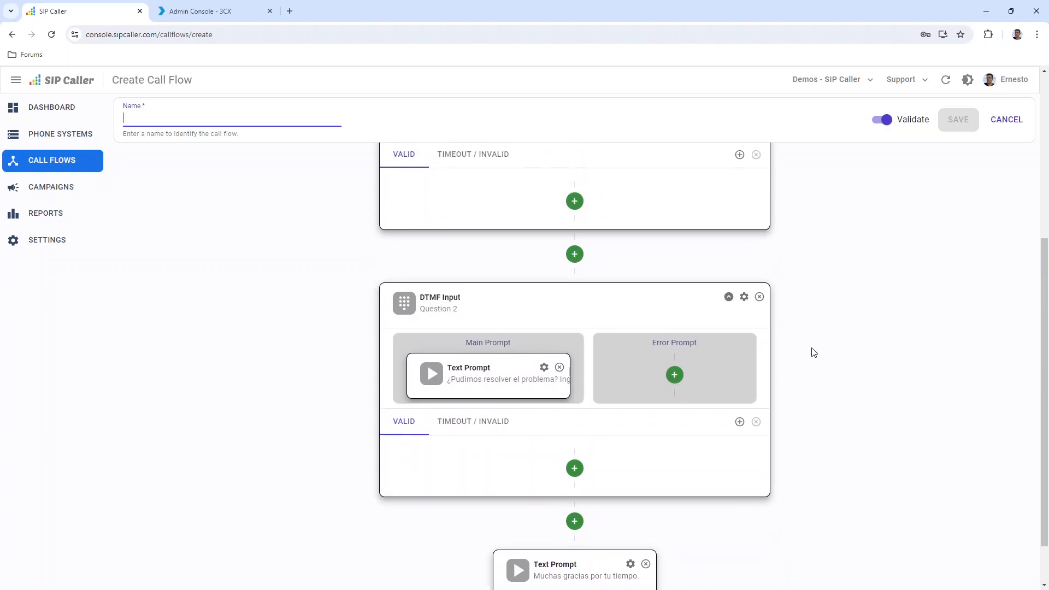
scroll(814, 339, up, 1)
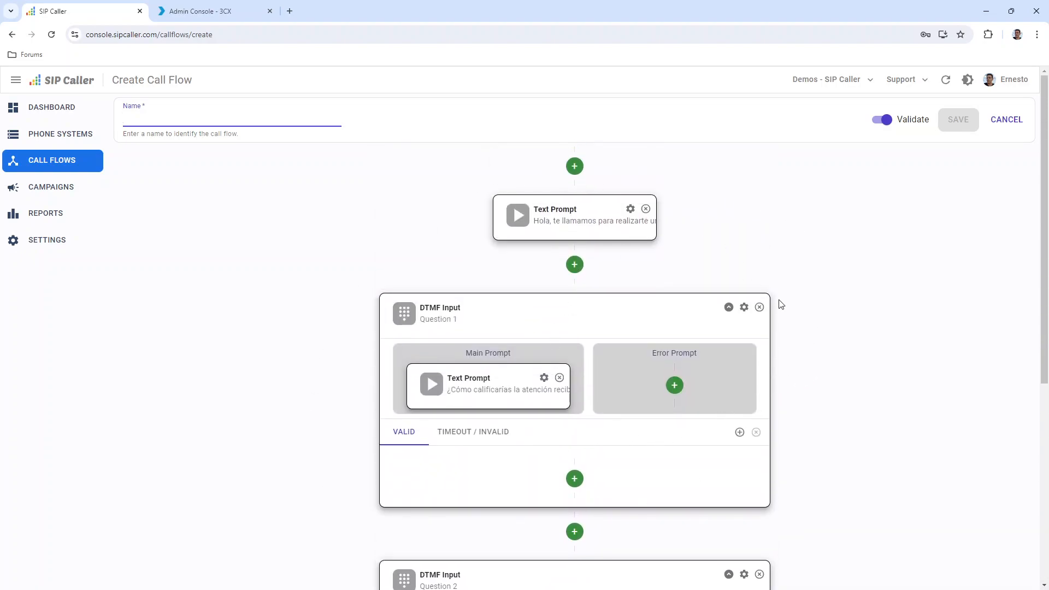
Insert a DTMF Input at the start of the duplicated survey flow and add an output matching digit 1
click(575, 167)
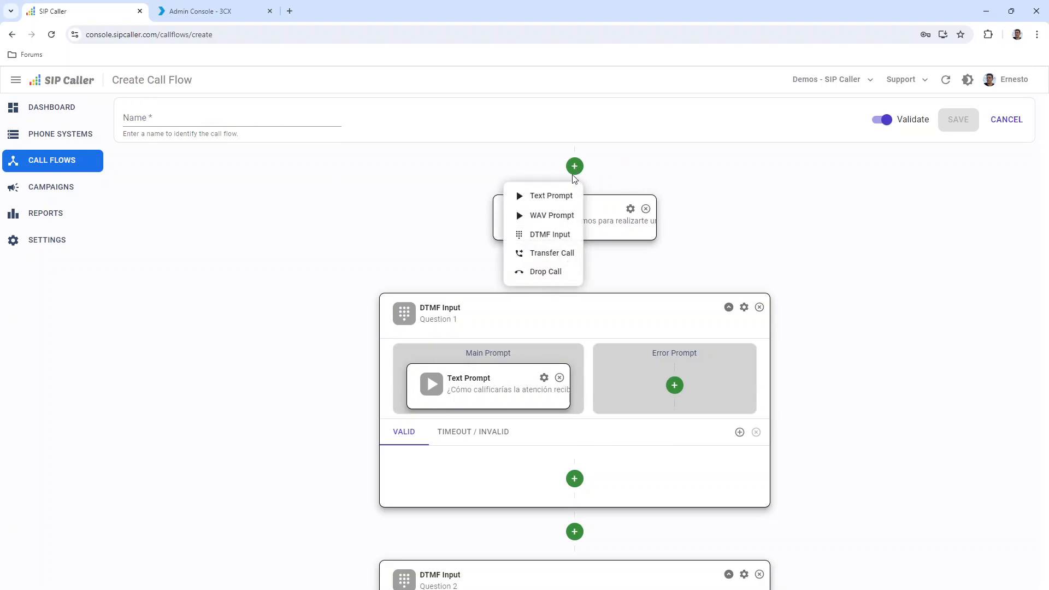
click(552, 237)
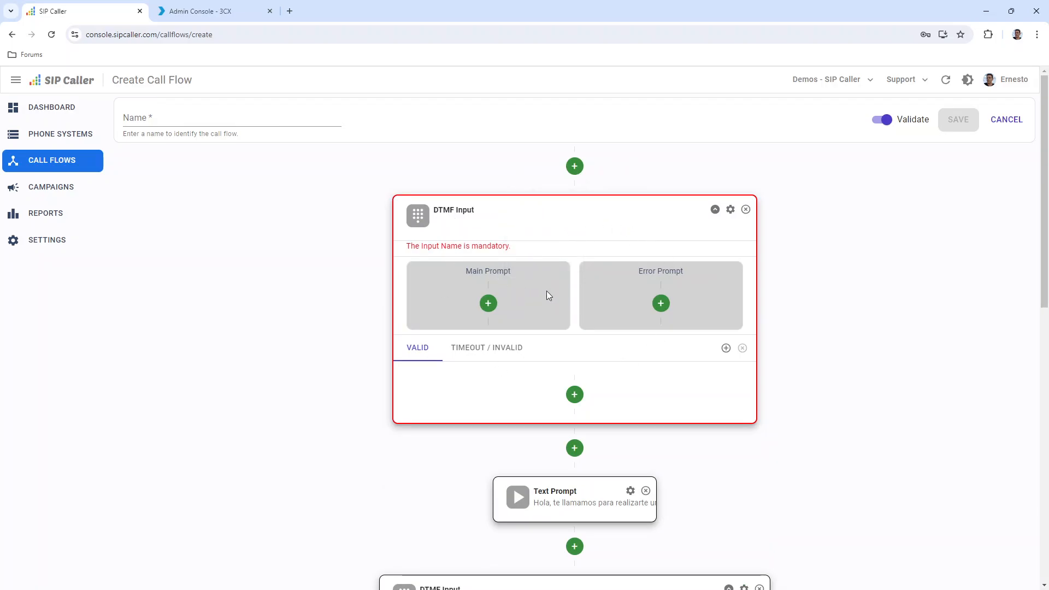
click(726, 348)
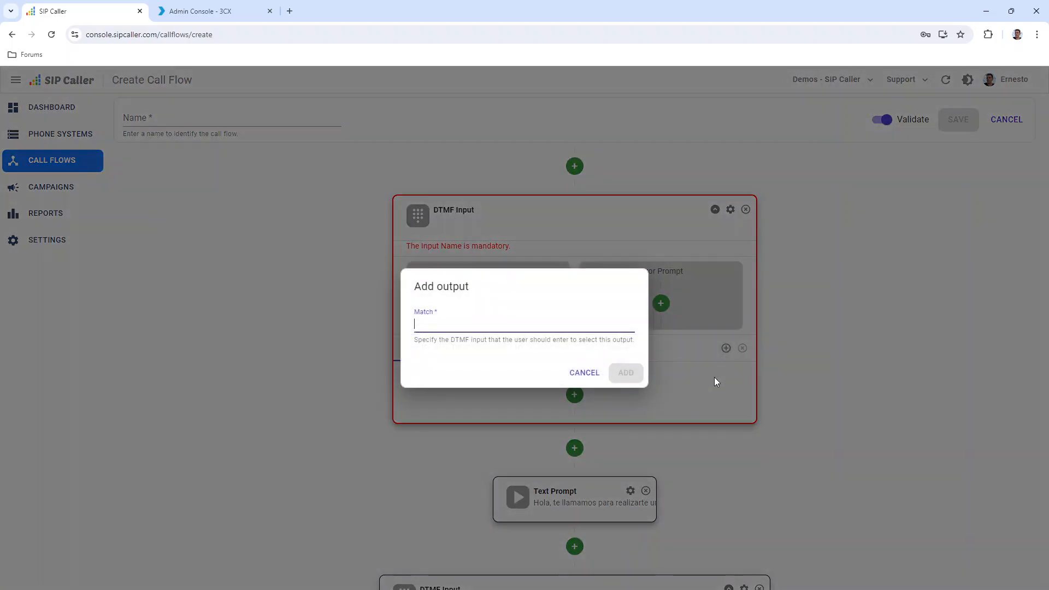
text(1)
click(627, 374)
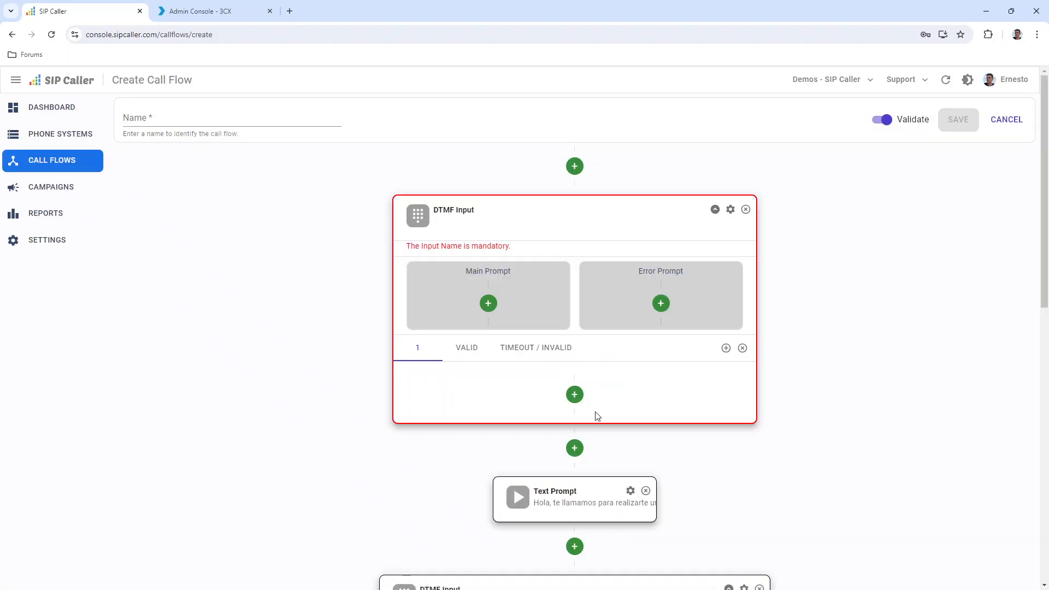
Move the greeting Text Prompt and the Question 1 DTMF Input into output 1 of the new DTMF Input
scroll(871, 351, down, 1)
scroll(705, 293, down, 3)
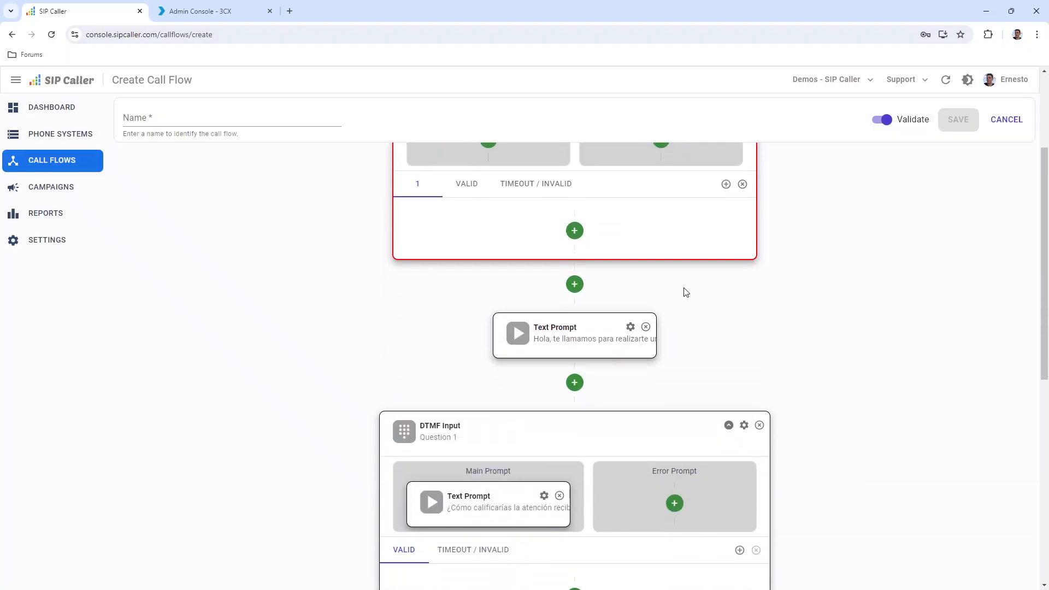
scroll(625, 323, up, 2)
scroll(465, 321, up, 1)
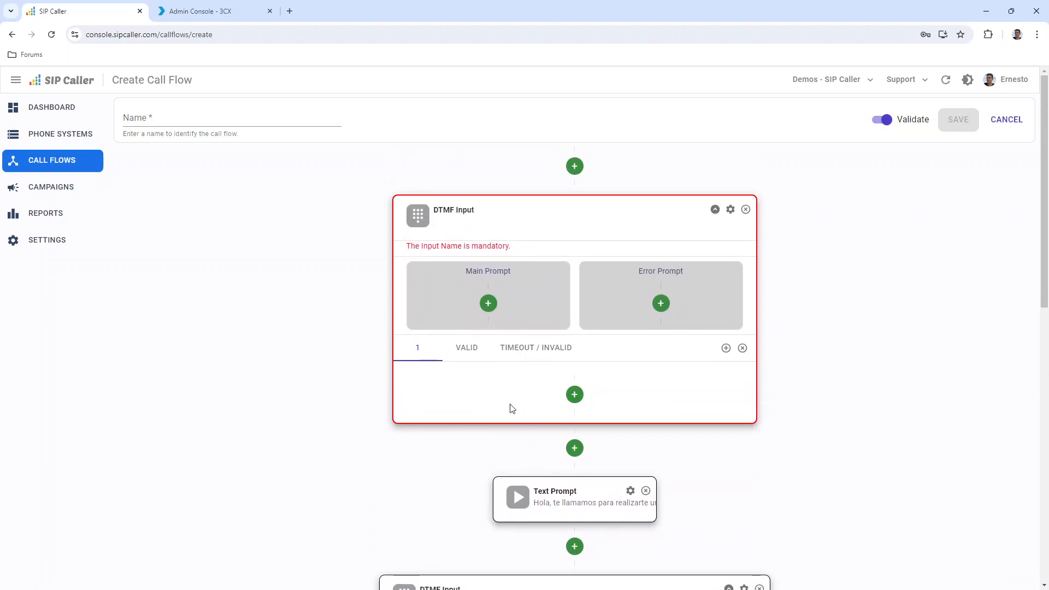
scroll(547, 415, down, 2)
drag(582, 394, 581, 297)
scroll(640, 390, down, 1)
scroll(641, 390, down, 2)
drag(599, 332, 574, 220)
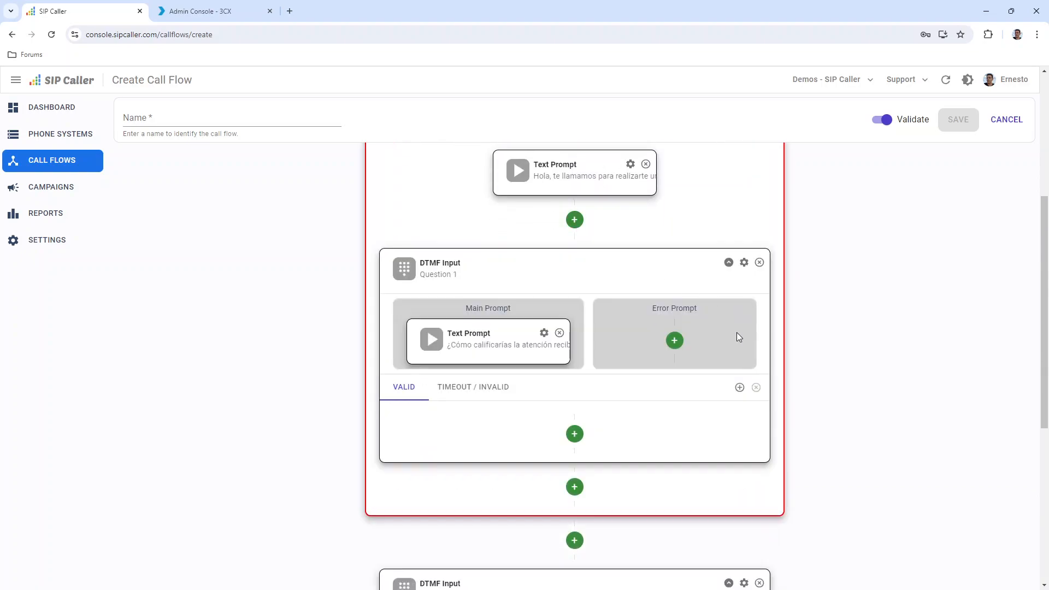
Move the Question 2 DTMF Input and the closing thank-you Text Prompt into output 1, below Question 1
scroll(735, 350, down, 4)
drag(610, 385, 581, 369)
scroll(684, 380, down, 2)
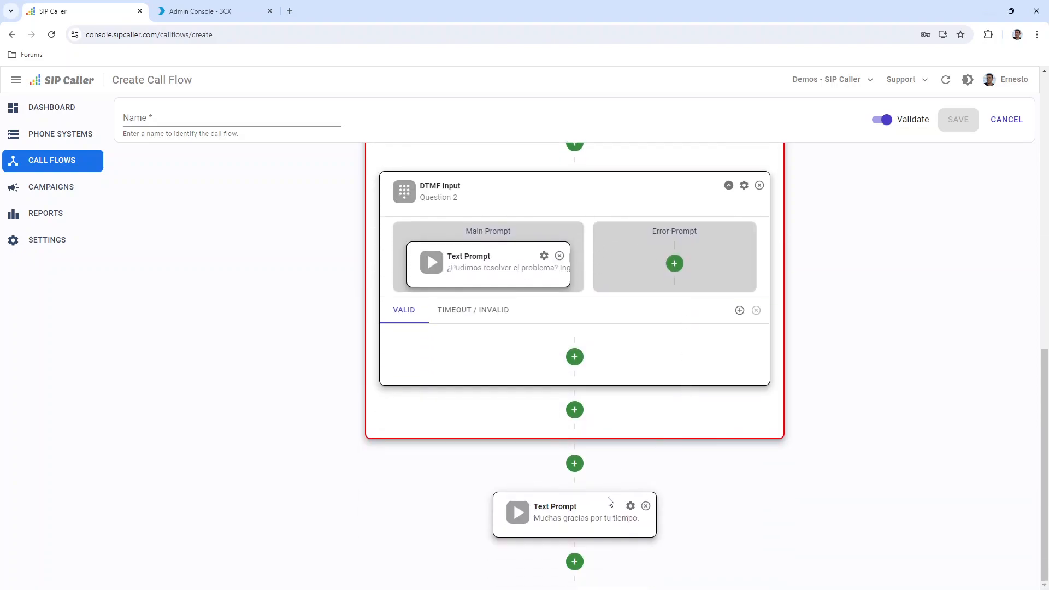
drag(605, 518, 576, 458)
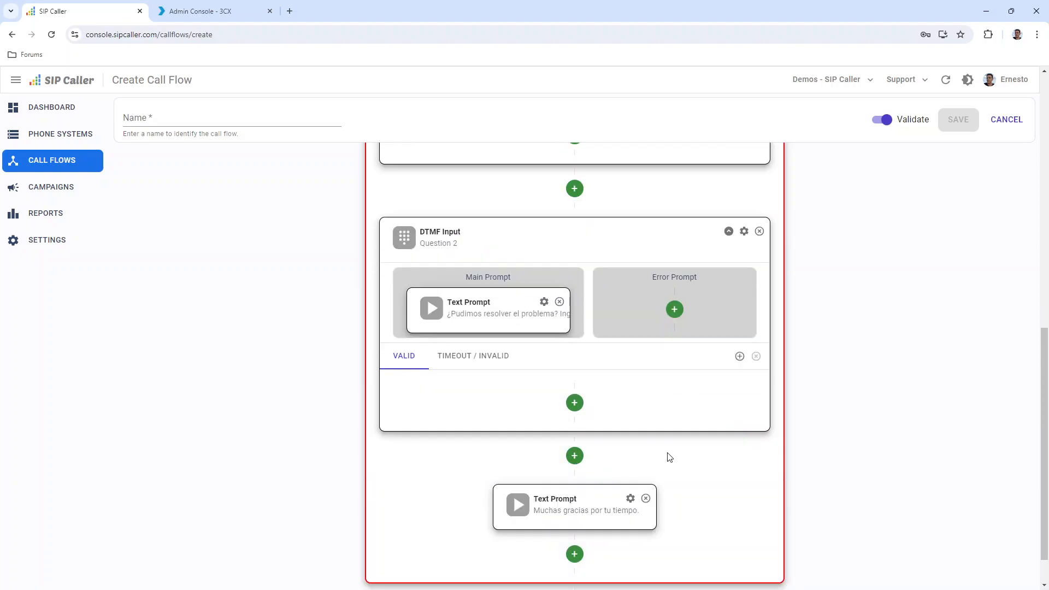
Review the rearranged survey flow, return to the call flows list without saving and deselect the Survey call flow
scroll(634, 469, up, 10)
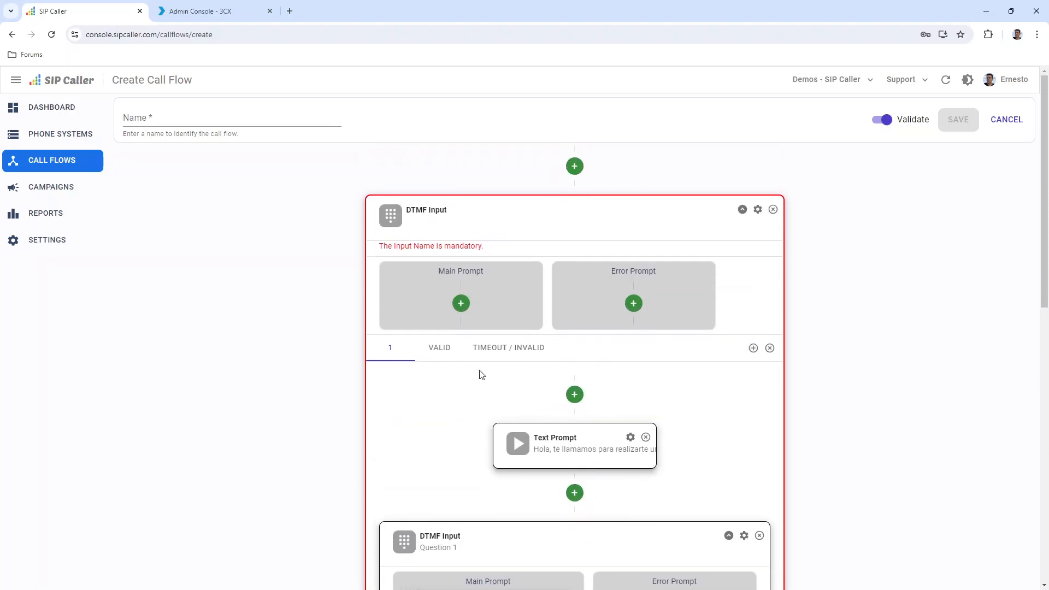
scroll(575, 416, down, 1)
scroll(575, 416, down, 5)
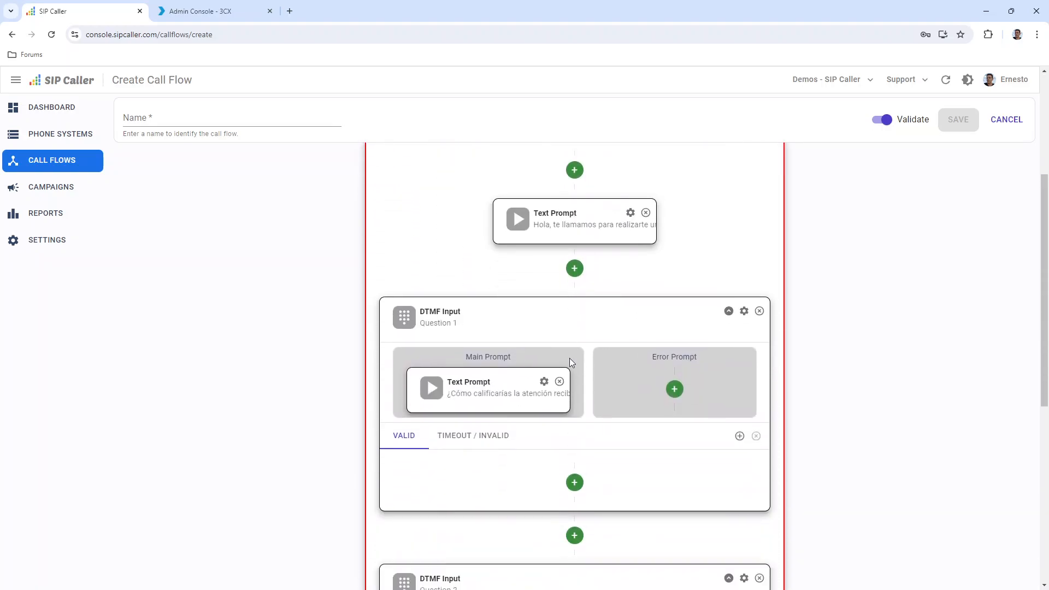
scroll(591, 375, up, 10)
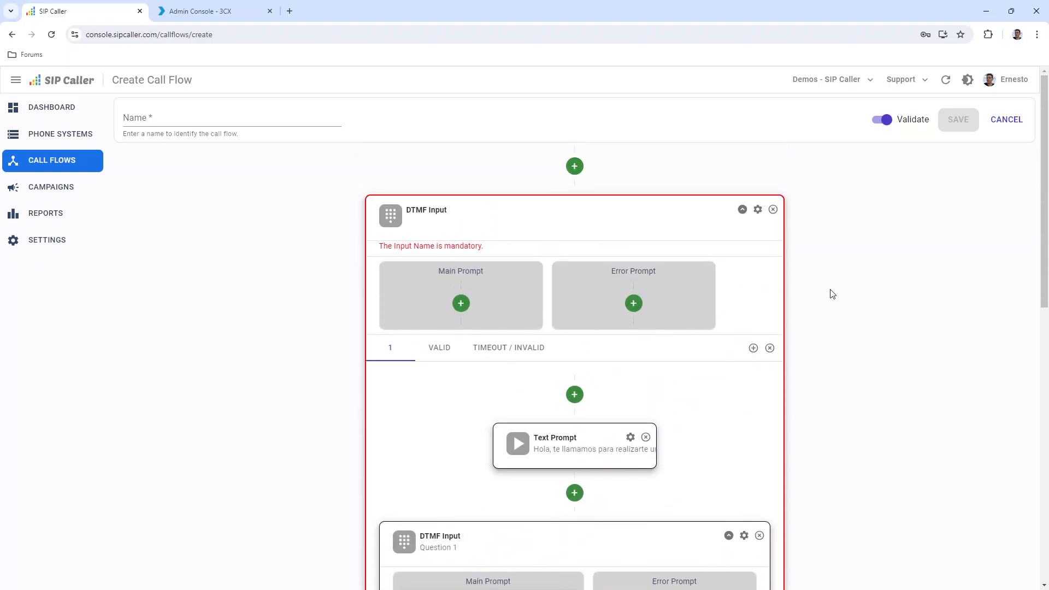
click(63, 161)
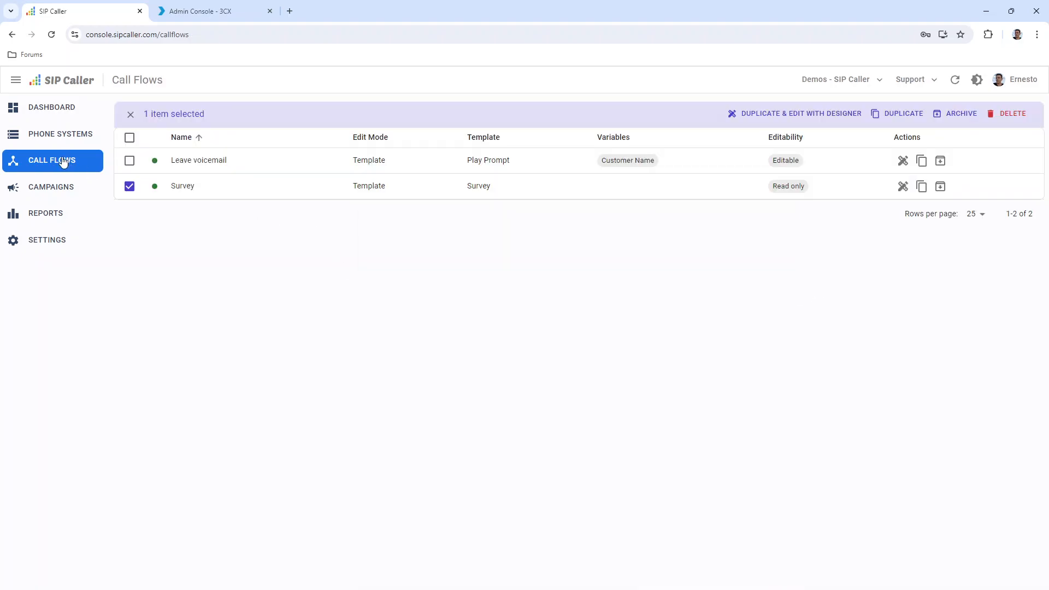
click(129, 187)
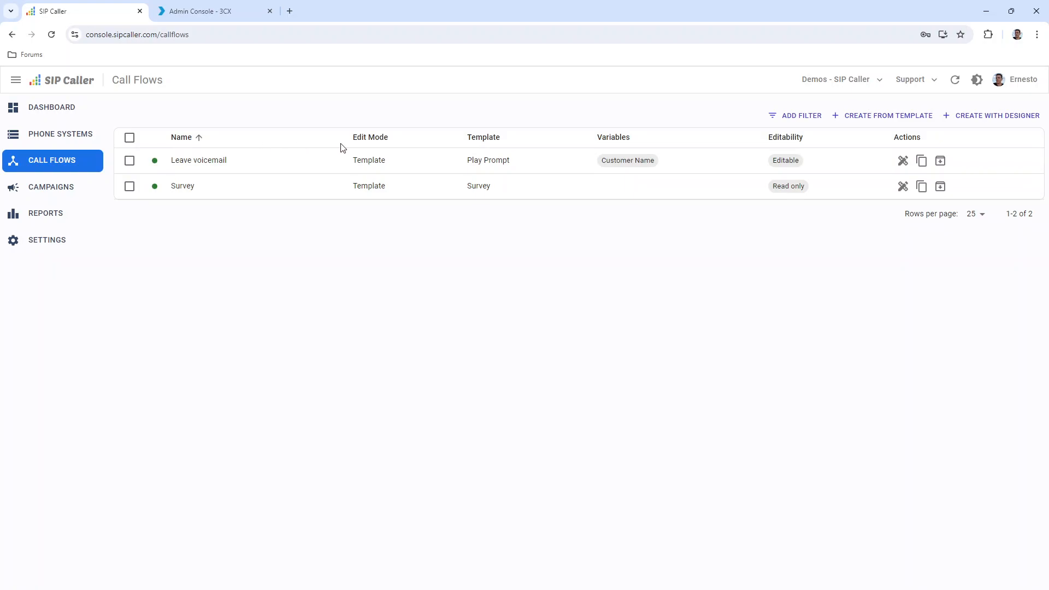
Filter the call flows by name with "voice" and remove the filter
click(801, 116)
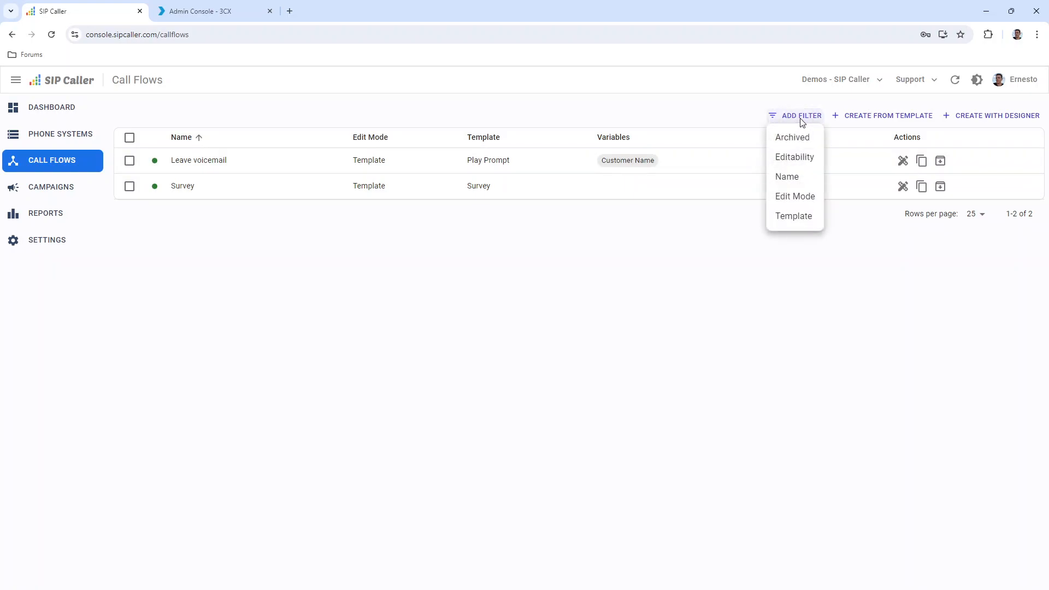
click(800, 178)
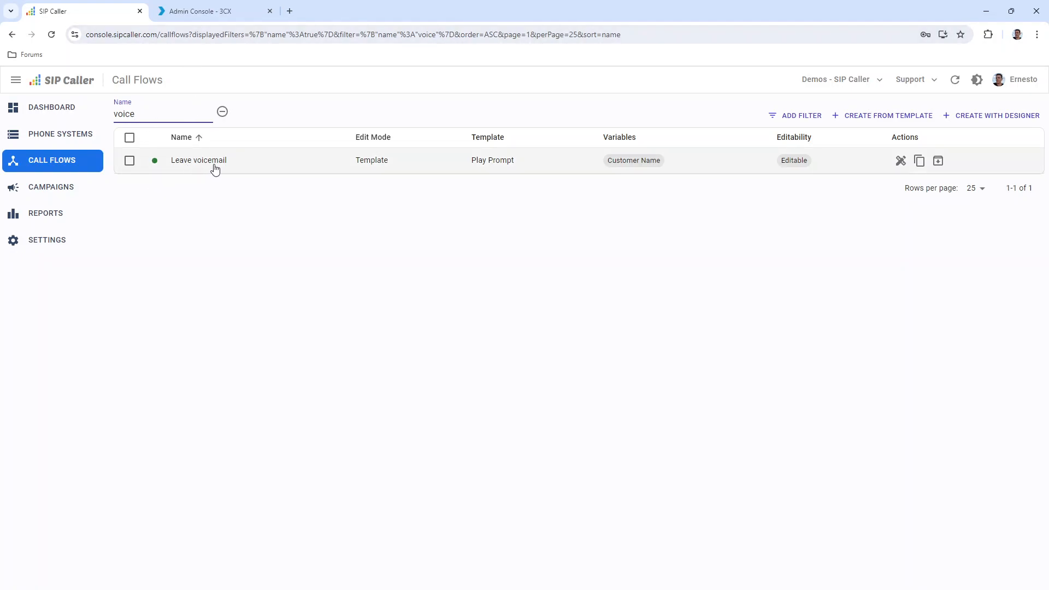
click(223, 112)
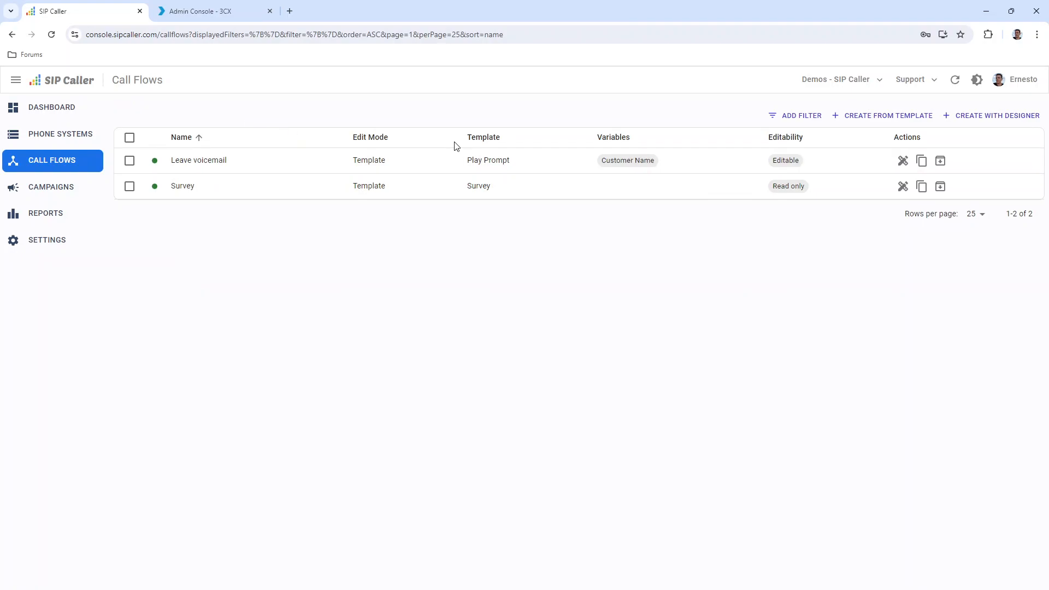
Filter the call flows by the Play Prompt and Survey templates, and remove the template filter
click(799, 114)
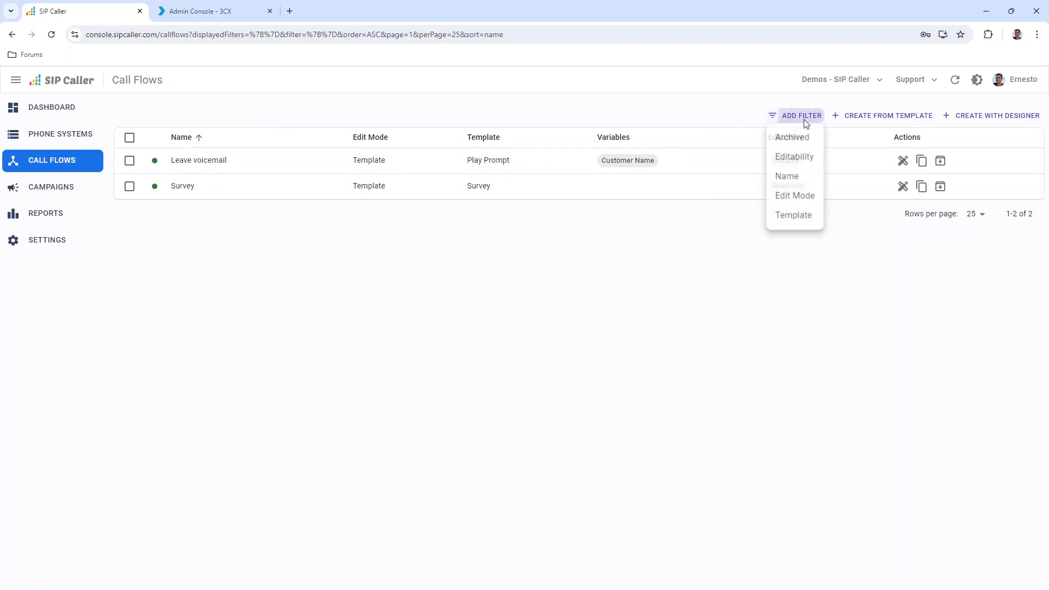
click(787, 216)
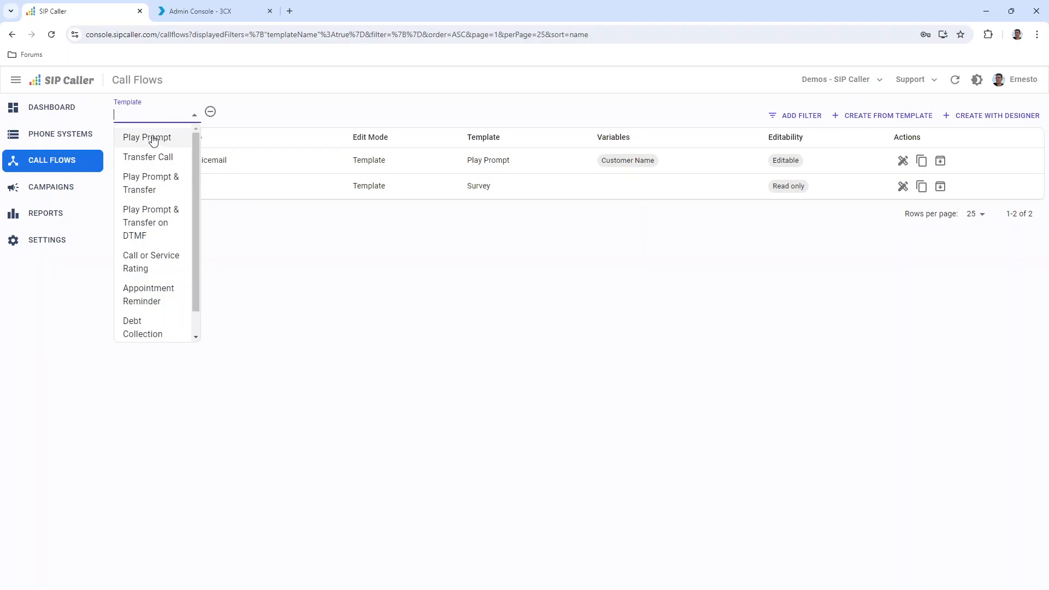
click(156, 139)
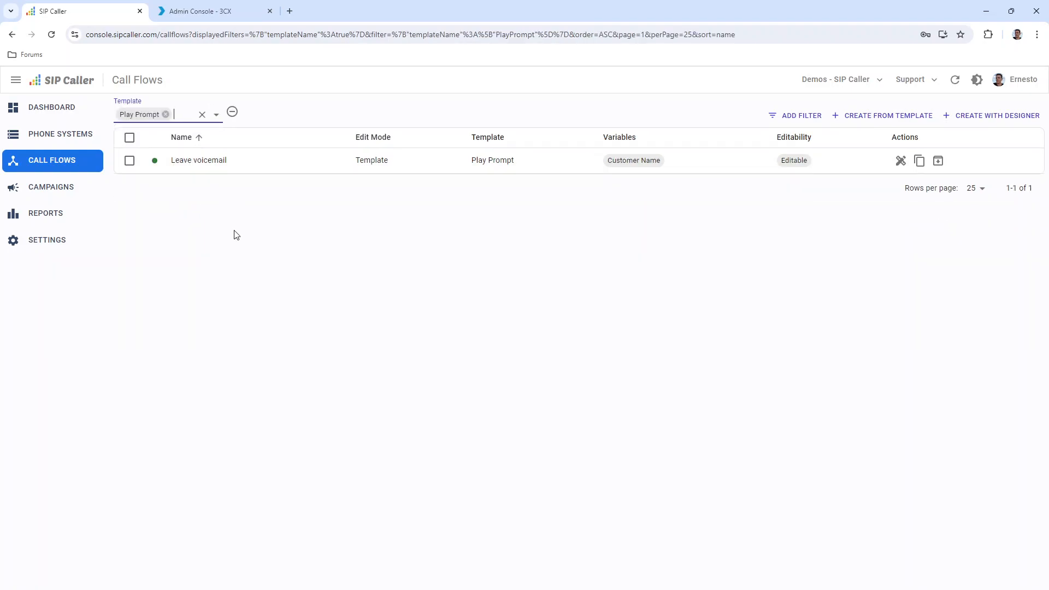
click(184, 114)
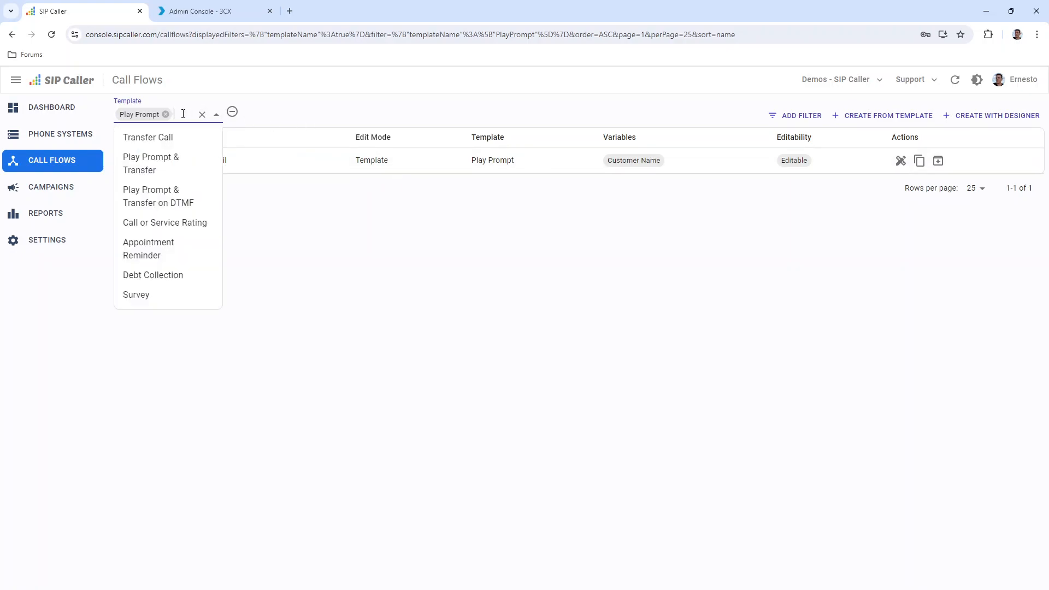
click(163, 295)
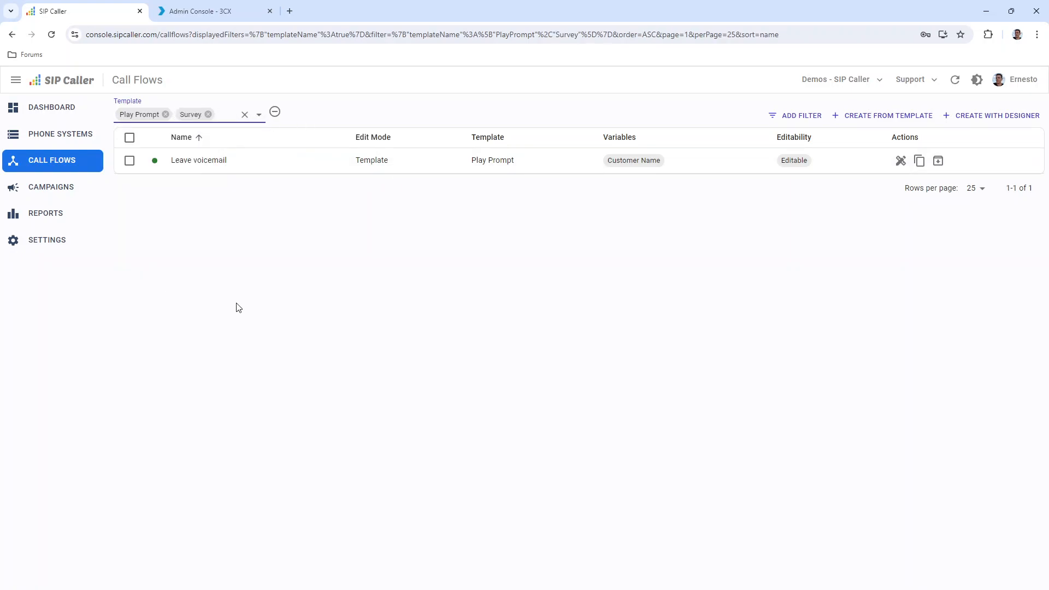
click(165, 114)
click(214, 113)
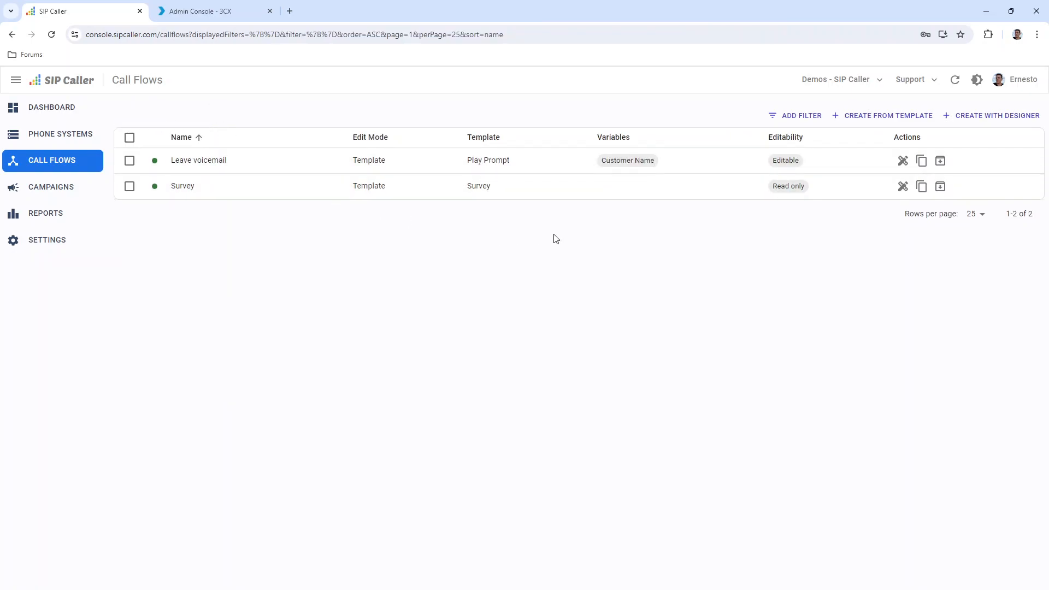
Check the call flows' filter options and Editability column, and the bulk actions available for the Survey call flow
click(804, 117)
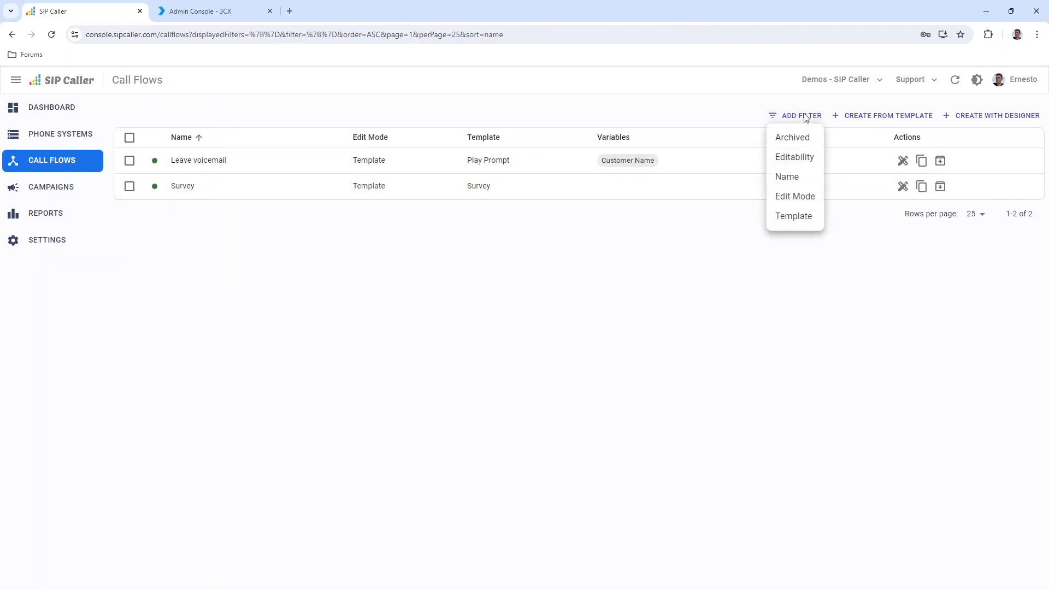
click(715, 232)
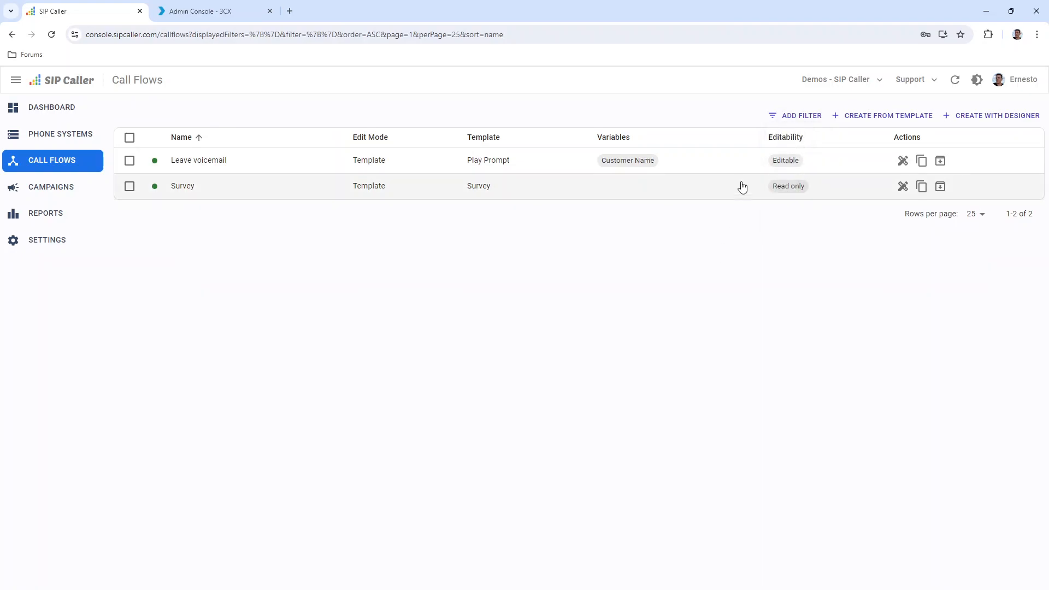
double_click(769, 142)
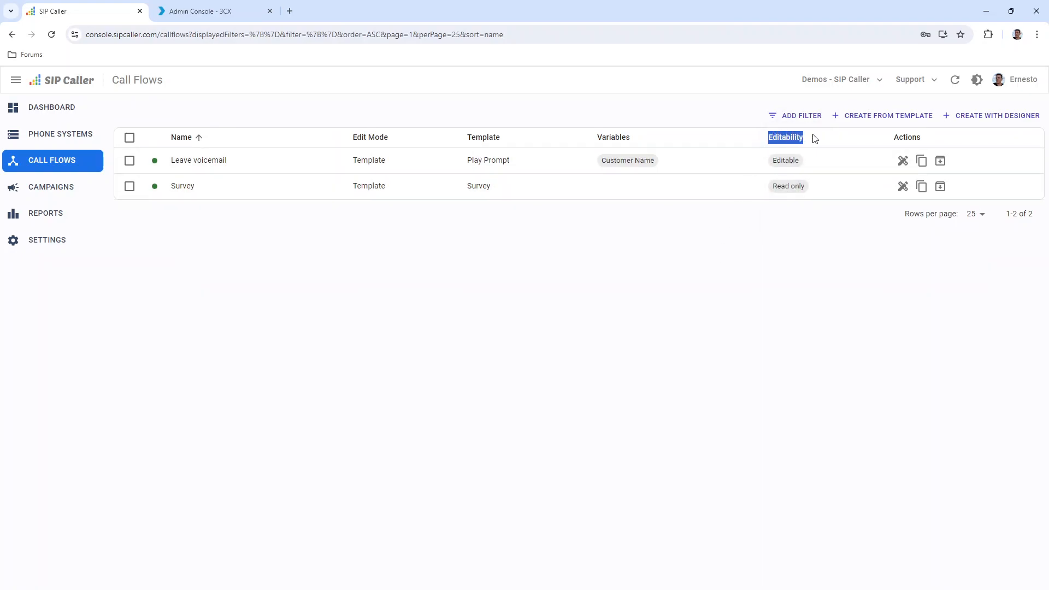
click(815, 144)
click(128, 187)
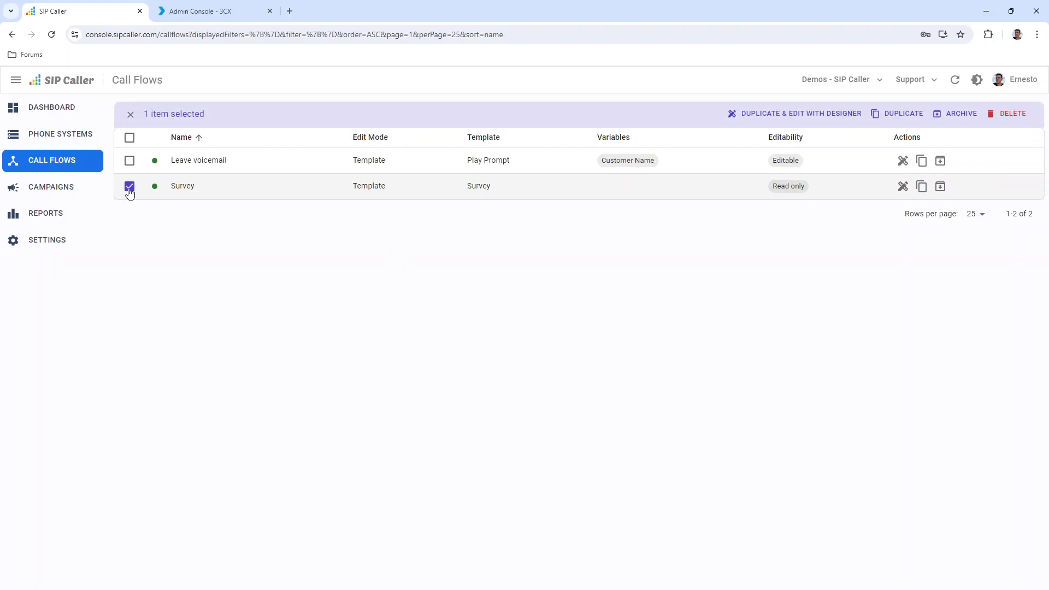
click(129, 187)
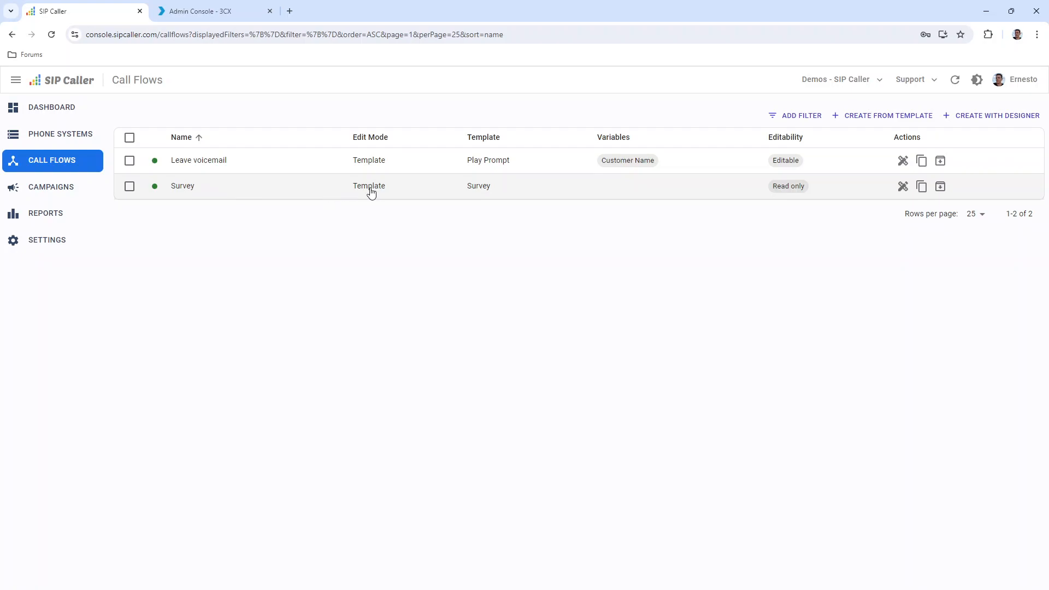
Start duplicating the Survey call flow, review its welcome, question and goodbye prompts, and cancel without saving
click(923, 187)
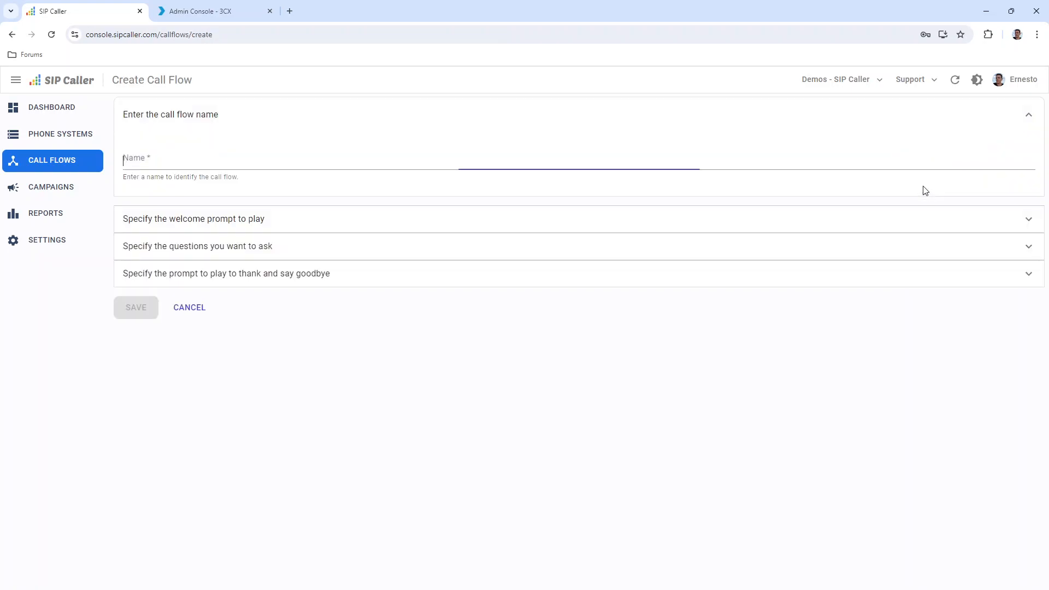
click(230, 224)
click(196, 290)
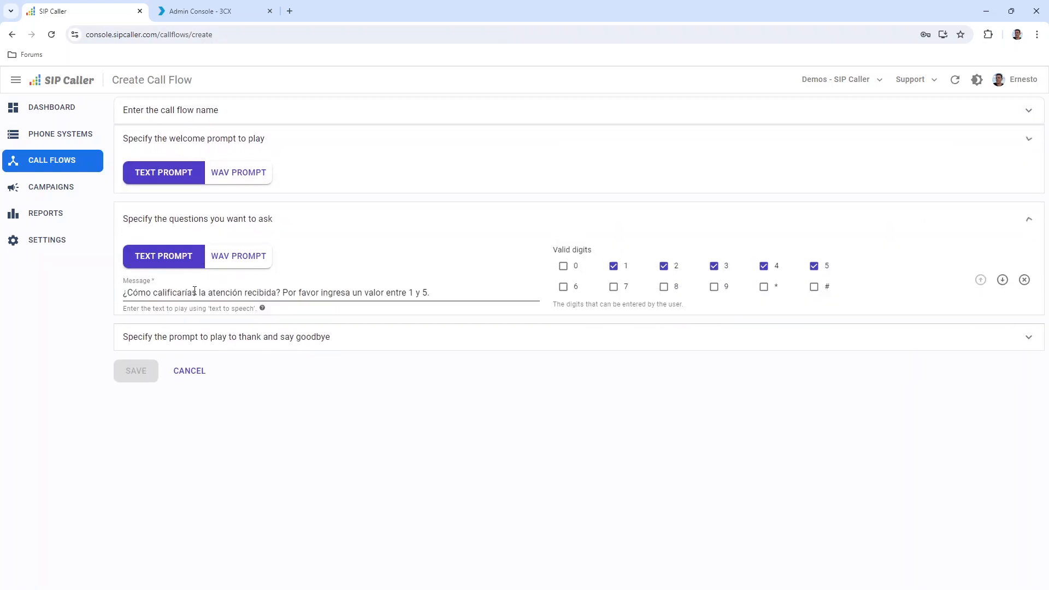
click(234, 434)
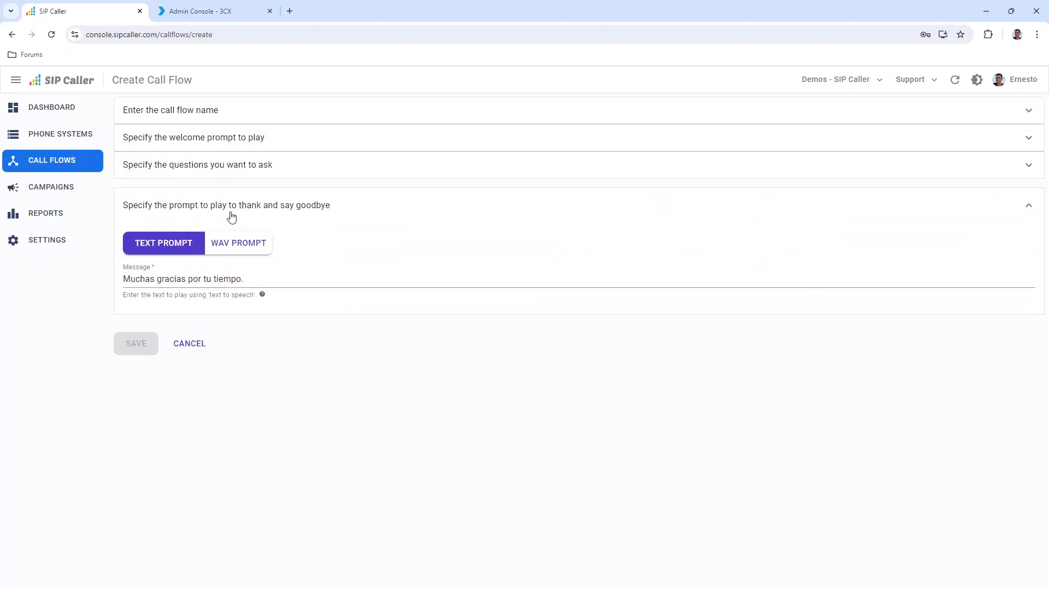
click(199, 349)
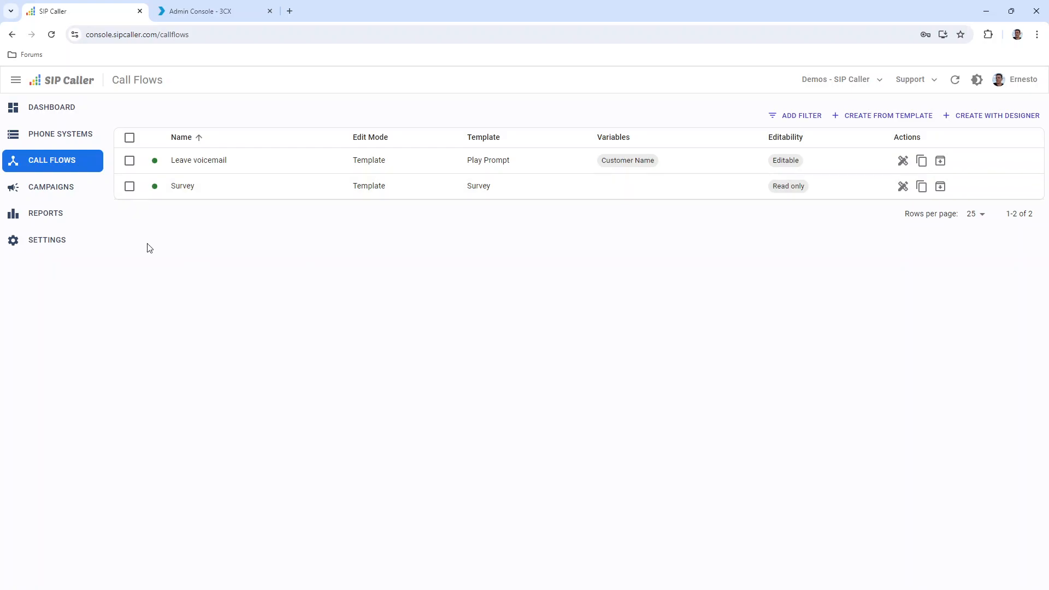
Archive the Survey call flow and filter the list to archived call flows
click(129, 188)
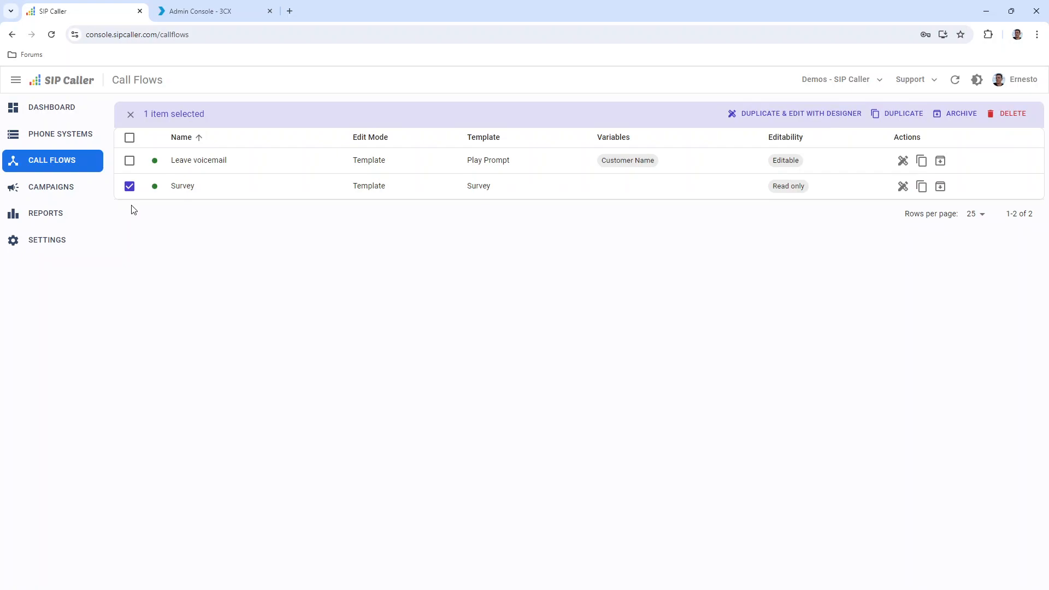
click(954, 116)
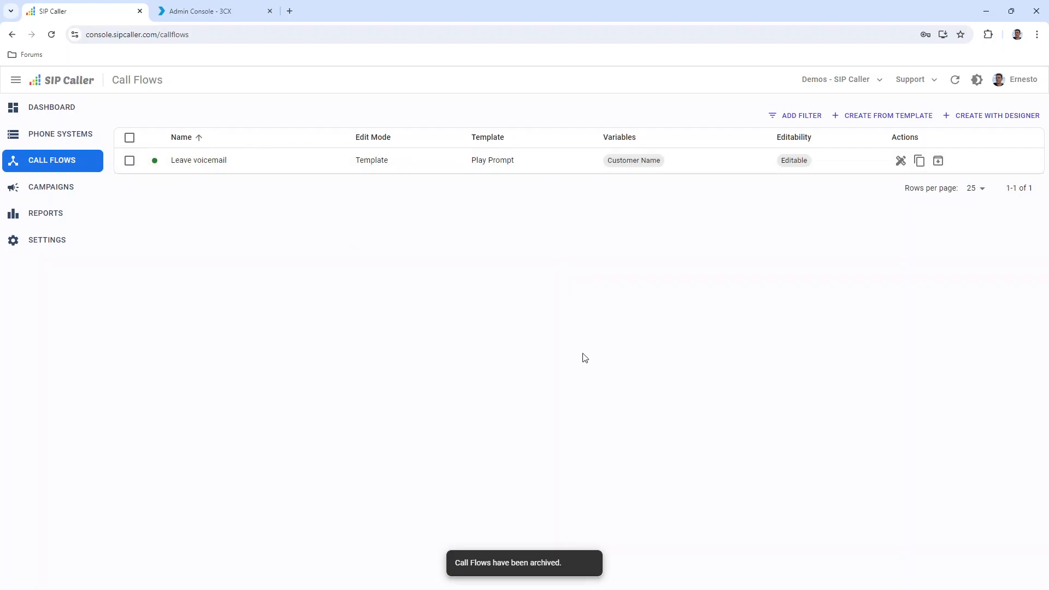
click(802, 118)
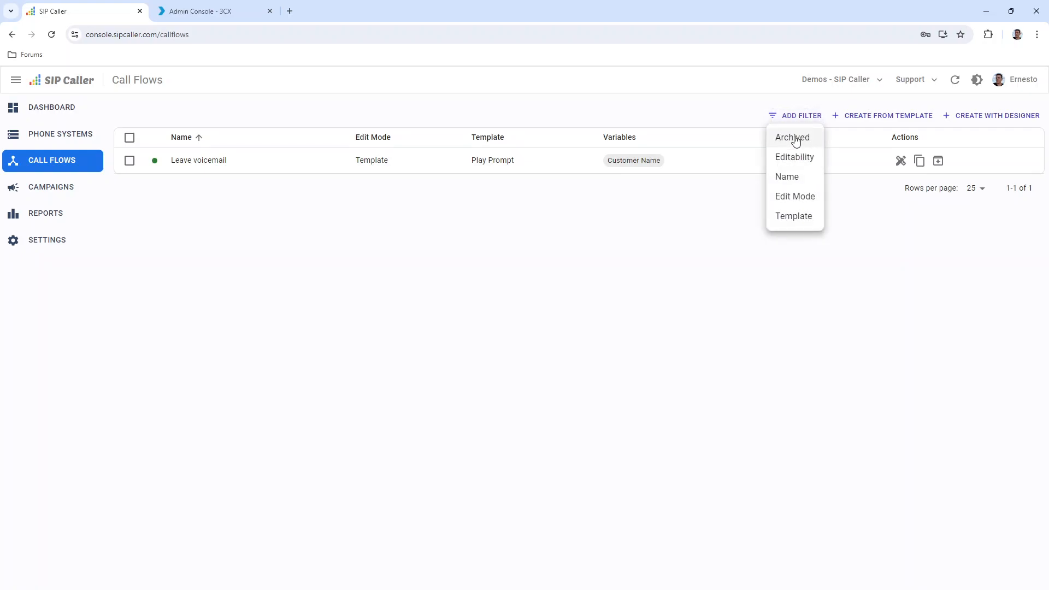
click(796, 142)
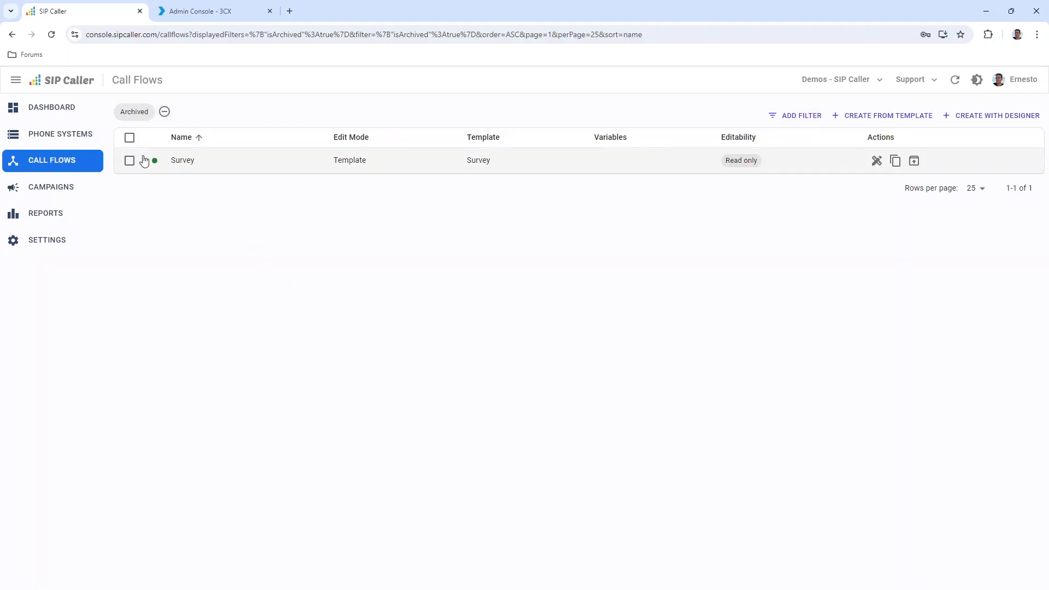
Unarchive the Survey call flow and remove the Archived filter from the list
click(127, 163)
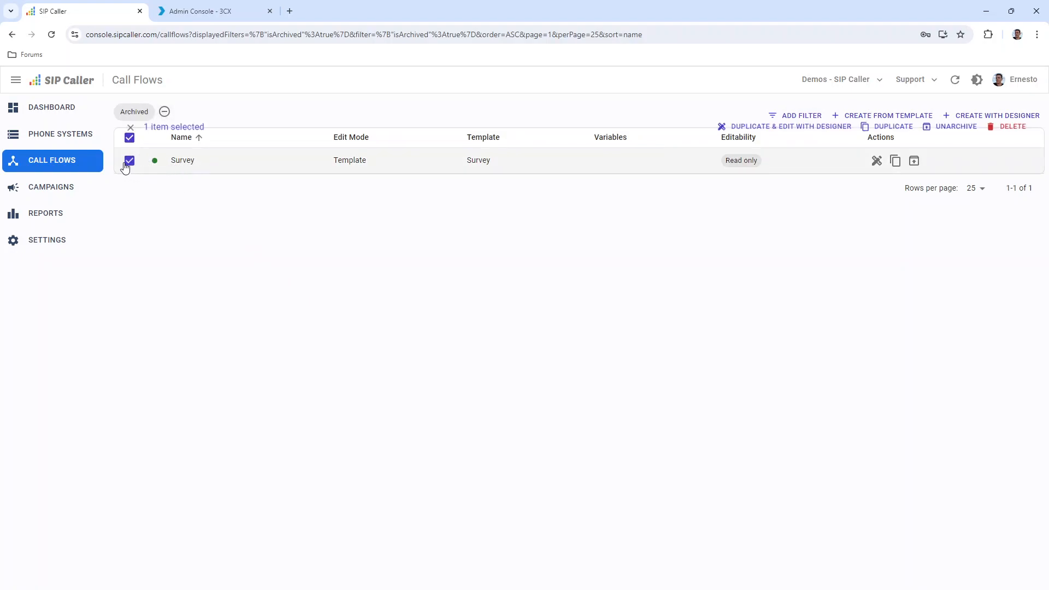
click(130, 164)
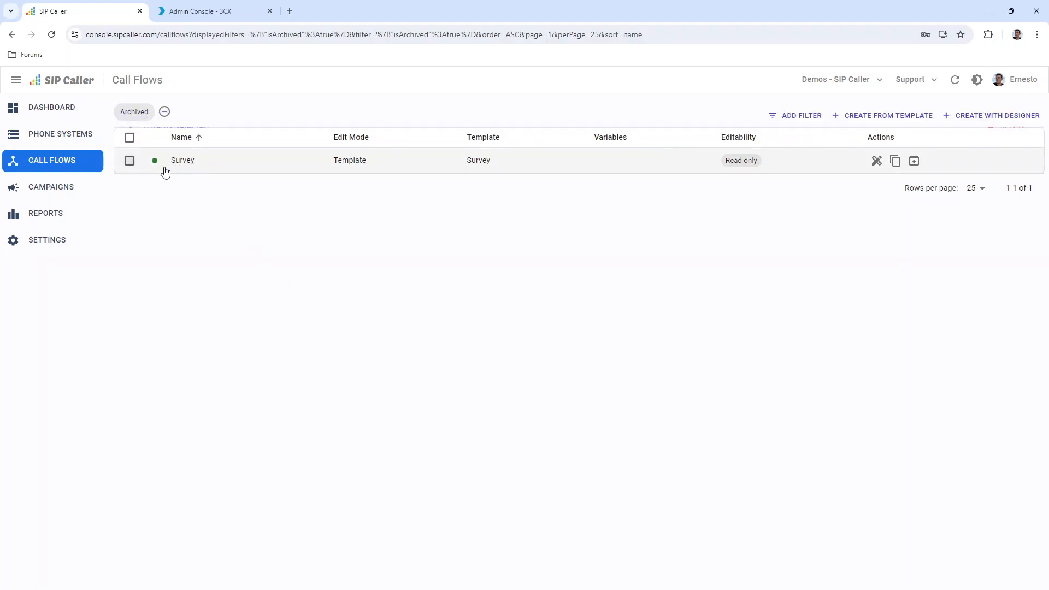
click(914, 160)
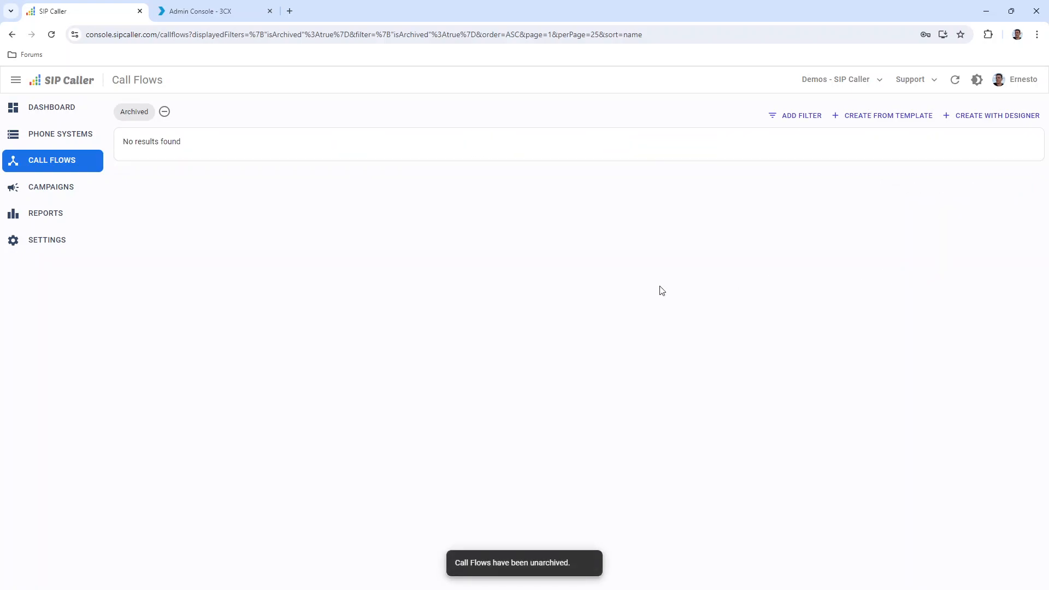
click(164, 112)
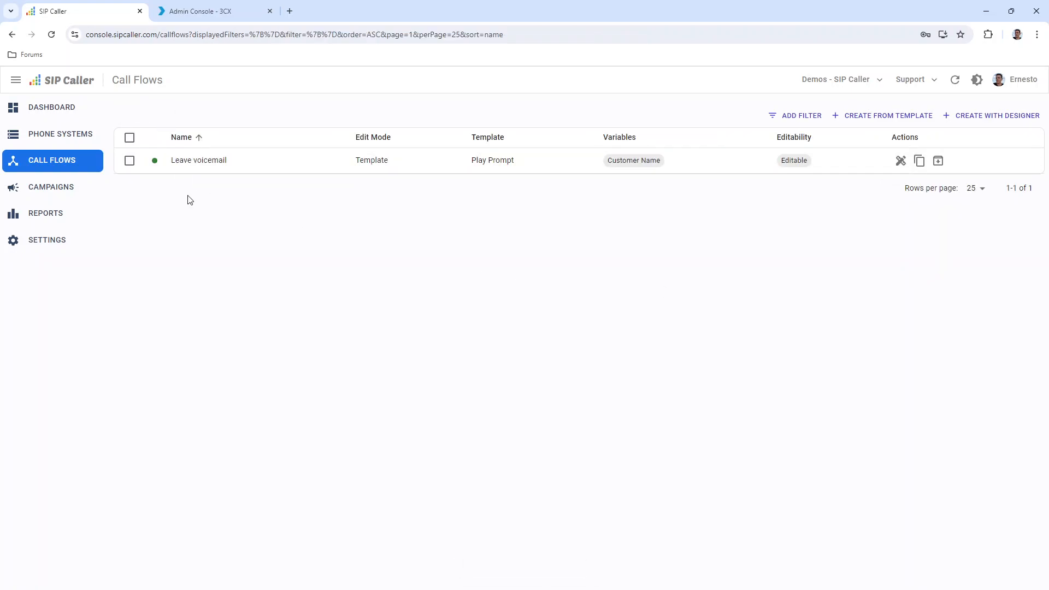